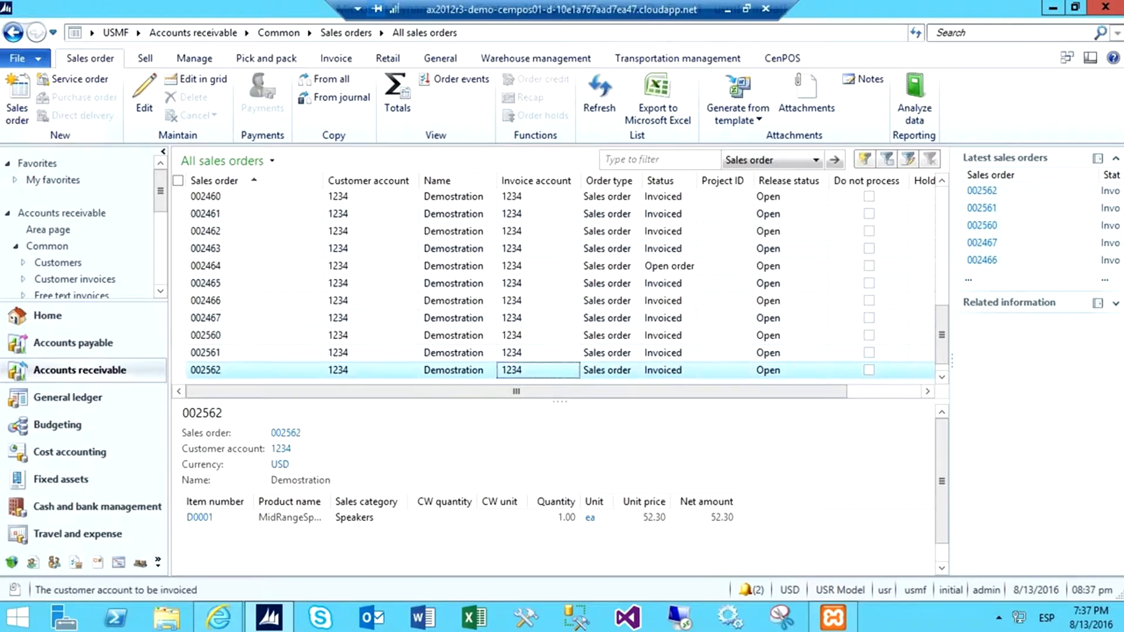
Step: Create a new sales order for the Demostration customer by entering the customer account number
click(17, 97)
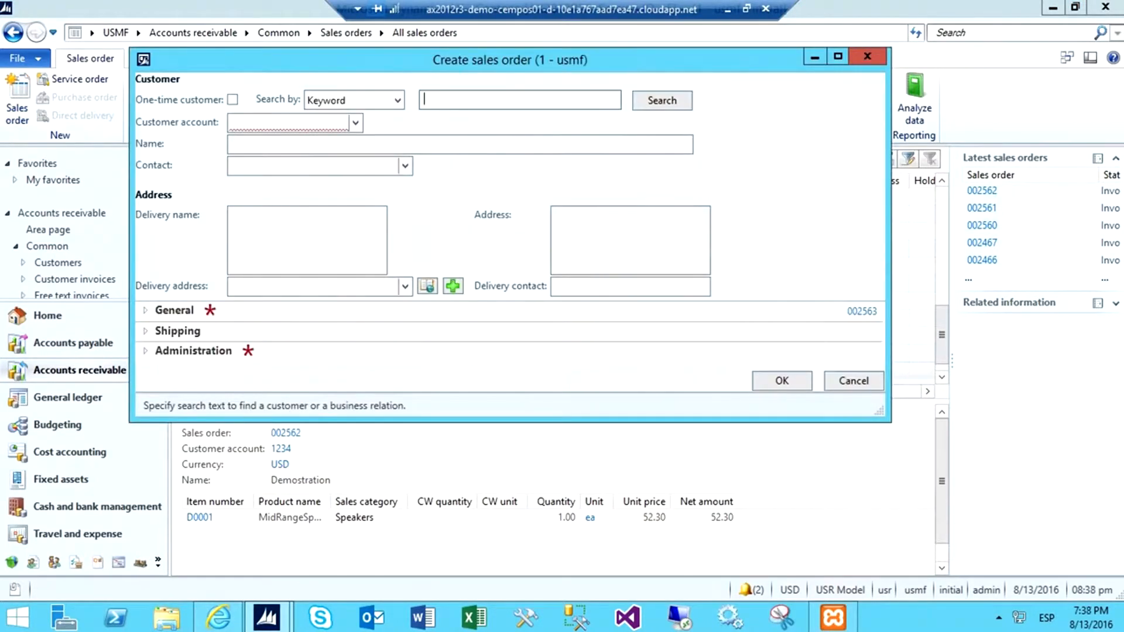
click(287, 123)
text(1234)
key(Tab)
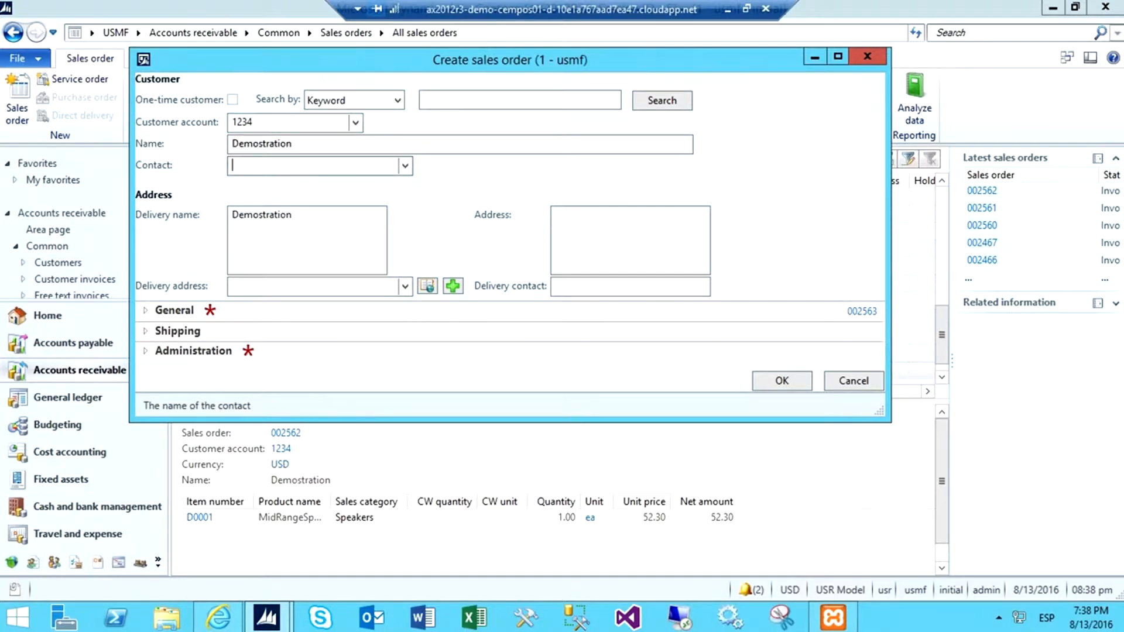
click(782, 381)
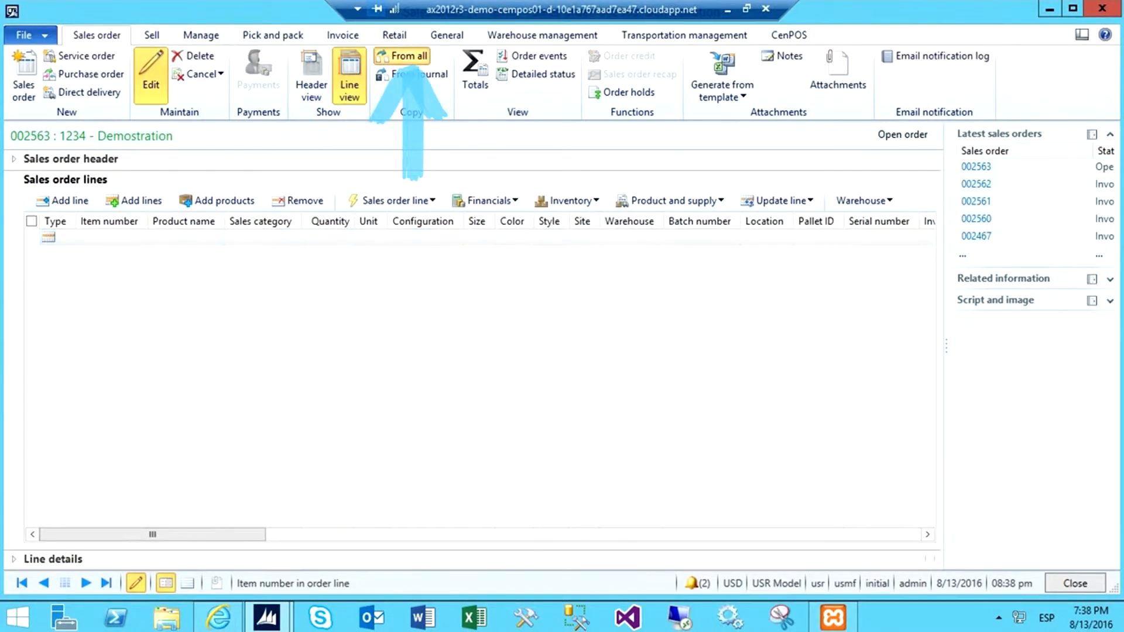
Step: Copy the item D0001 line into the new order from the customer's most recent invoiced sales order
click(402, 56)
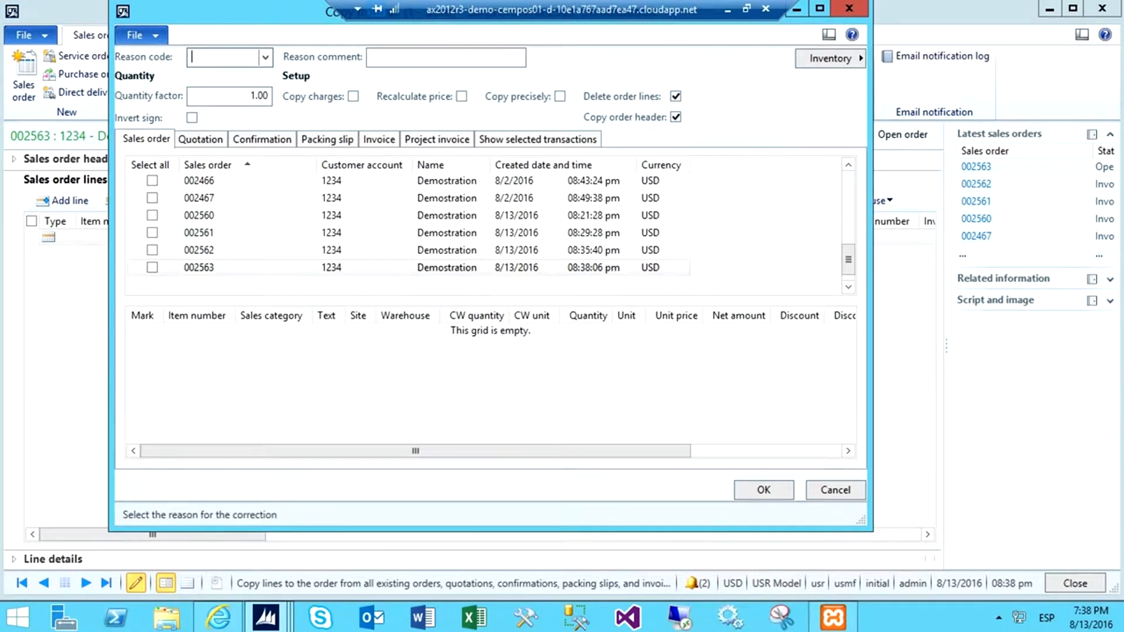
click(152, 250)
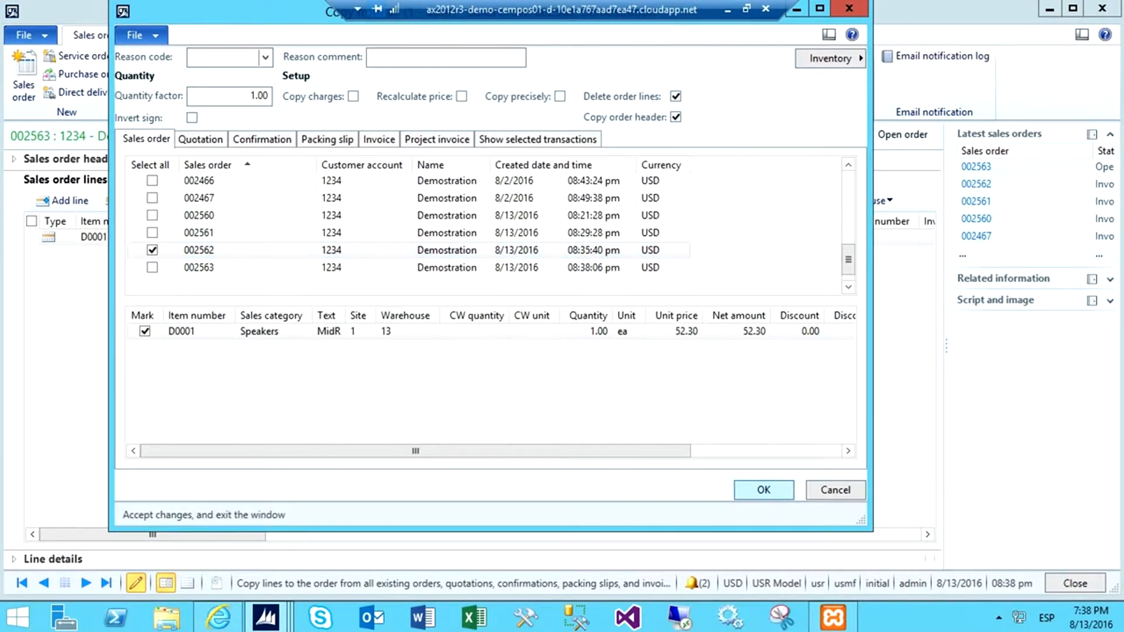
click(764, 490)
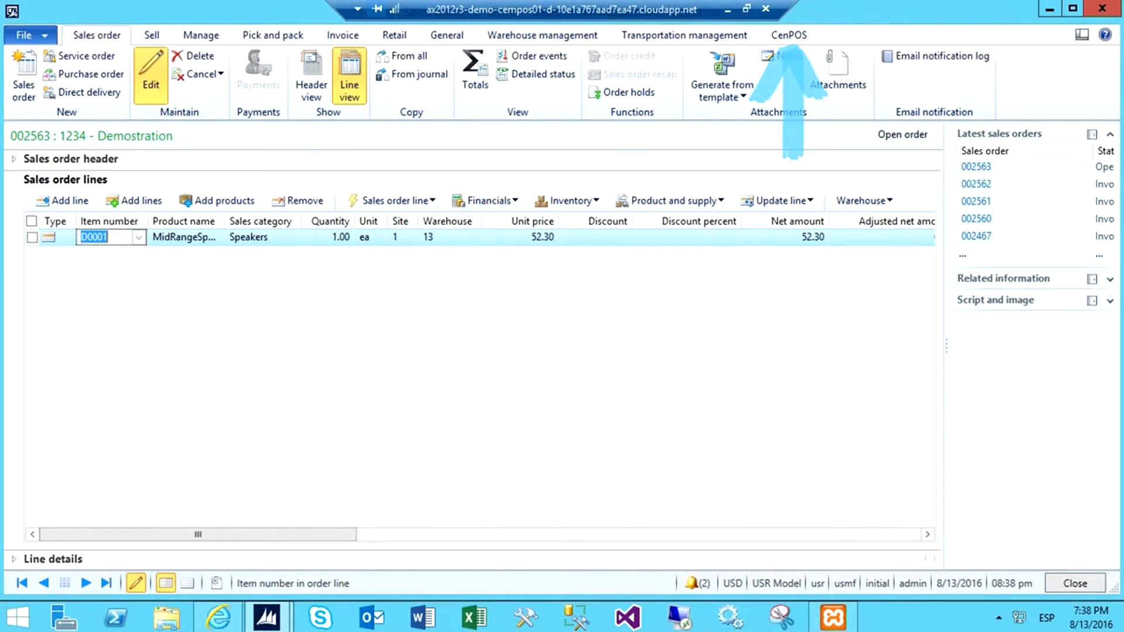
Step: Authorize the order's 52.30 payment through CenPOS, using the customer's VISA card on file
click(789, 35)
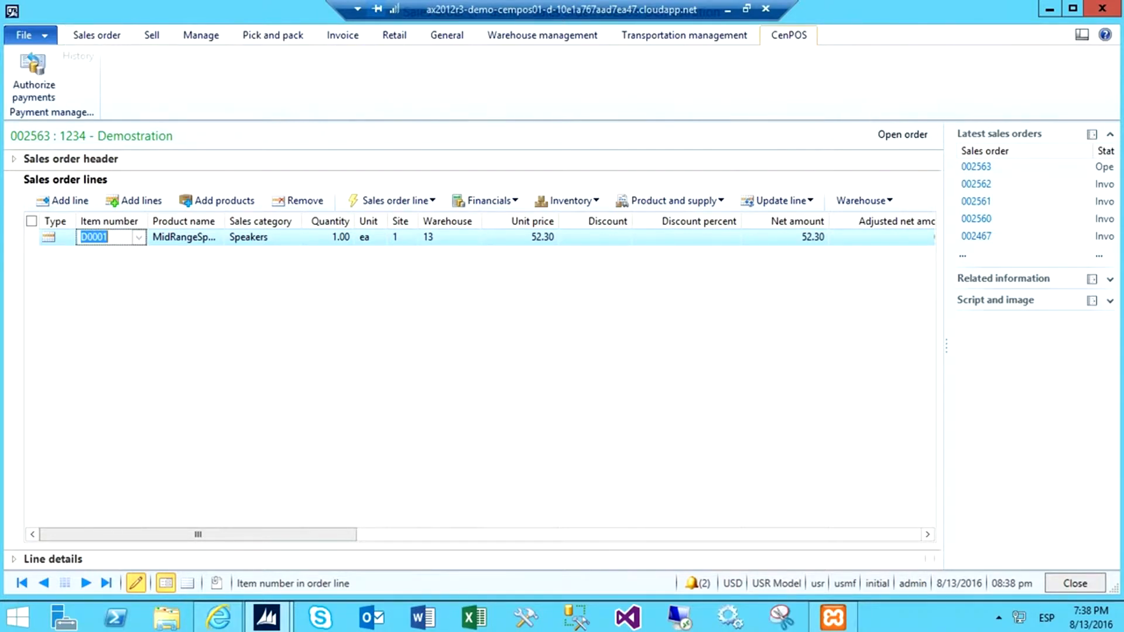
click(33, 76)
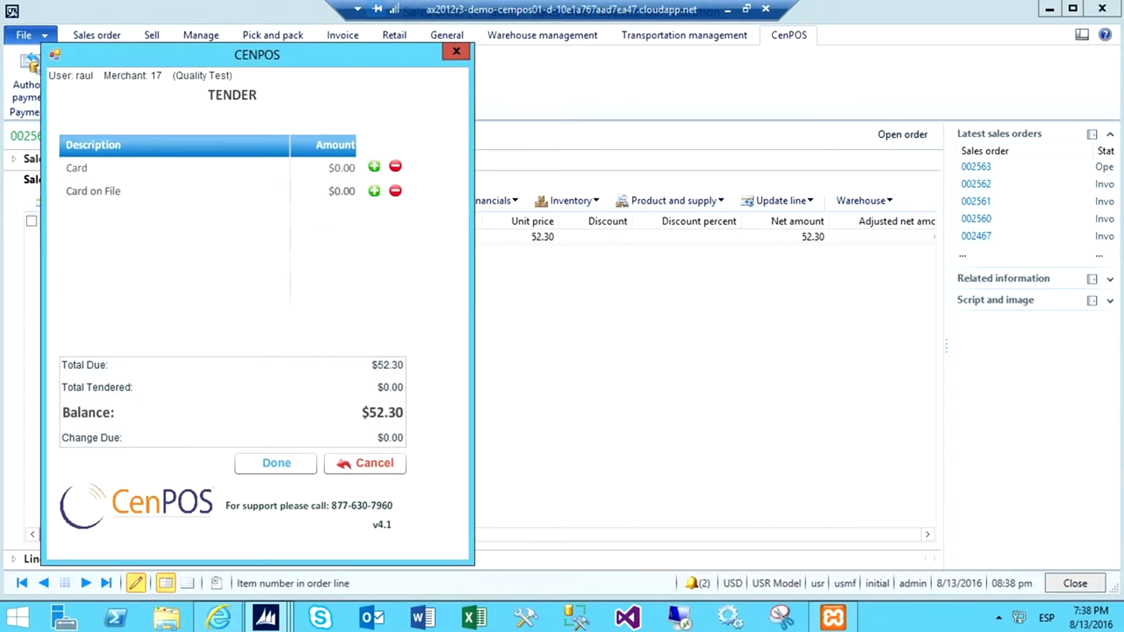
click(175, 191)
click(374, 191)
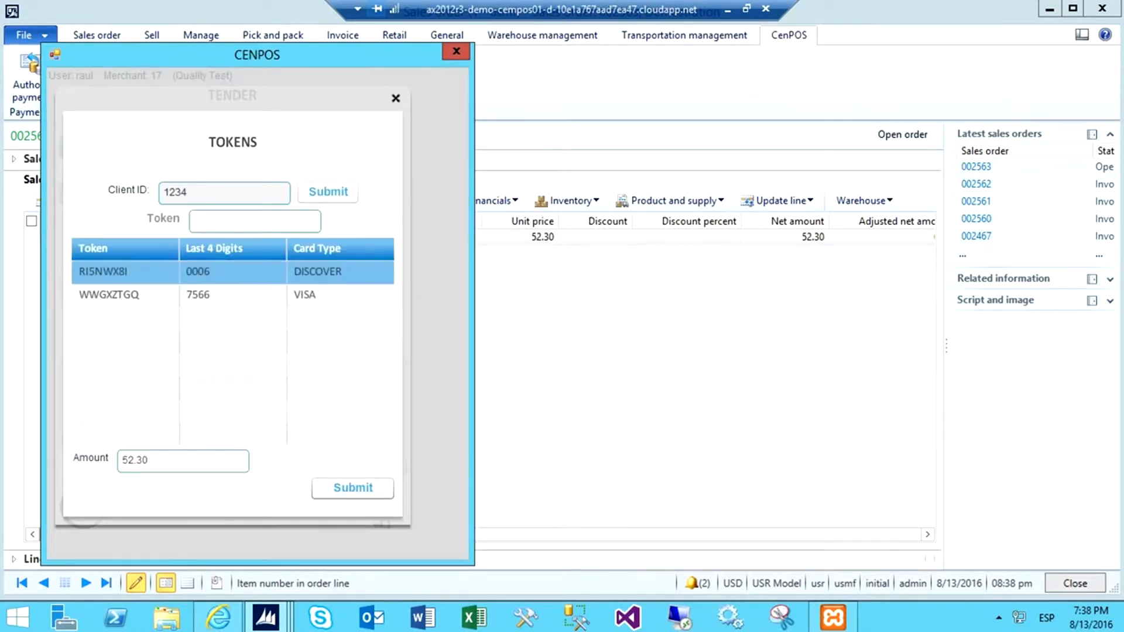
click(193, 294)
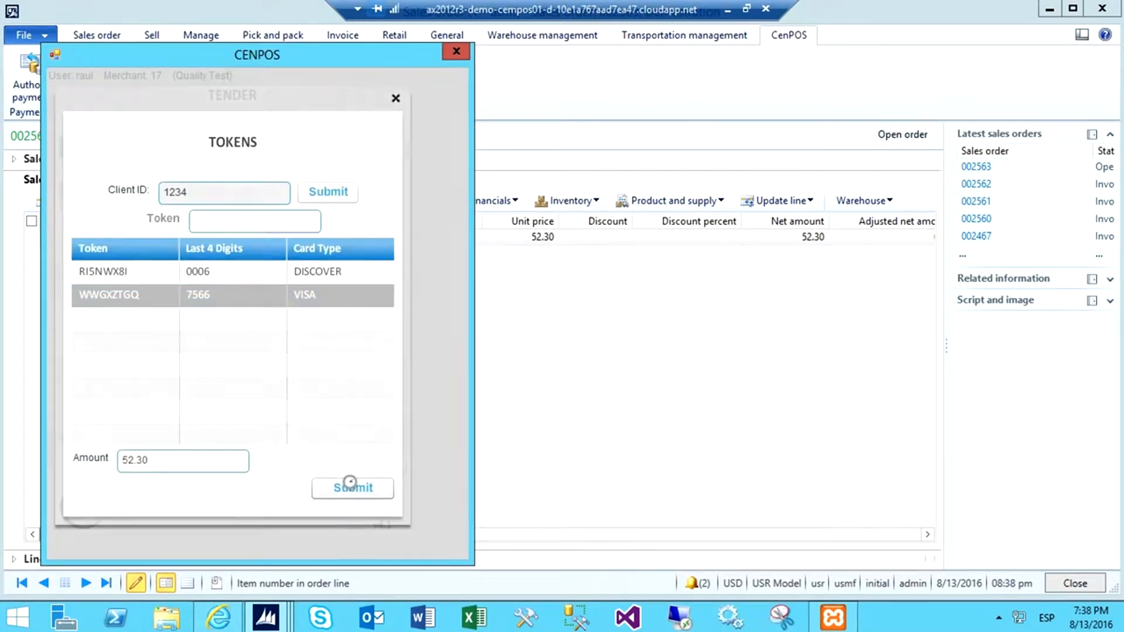
click(351, 487)
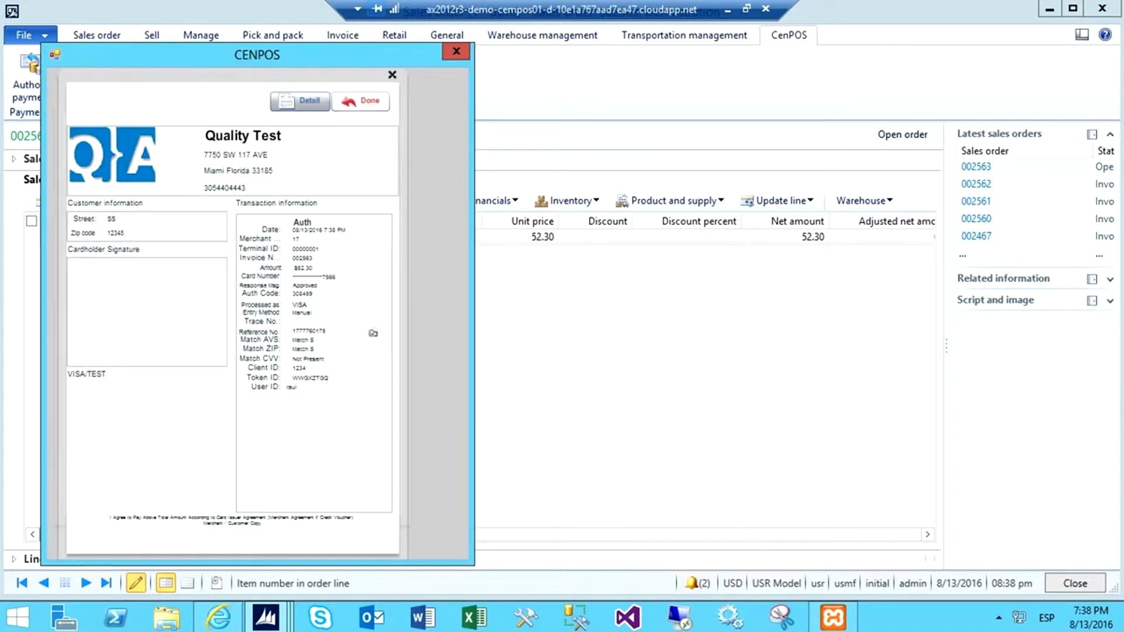
Step: Complete the CenPOS tender from the receipt and check the order's payment authorization history
click(360, 100)
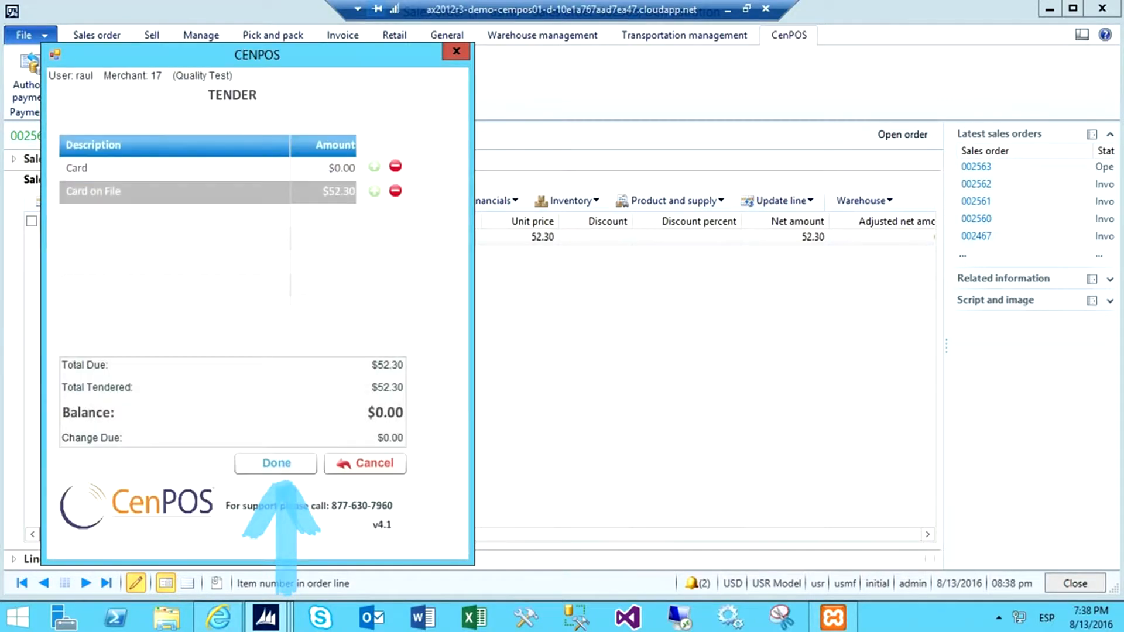
click(276, 464)
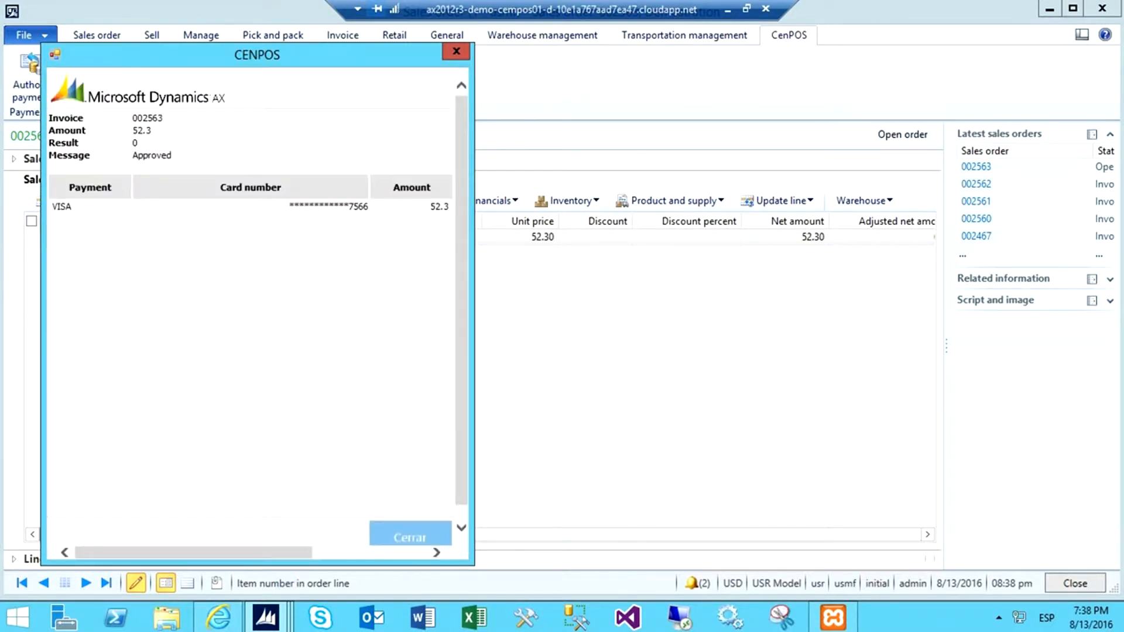
click(410, 534)
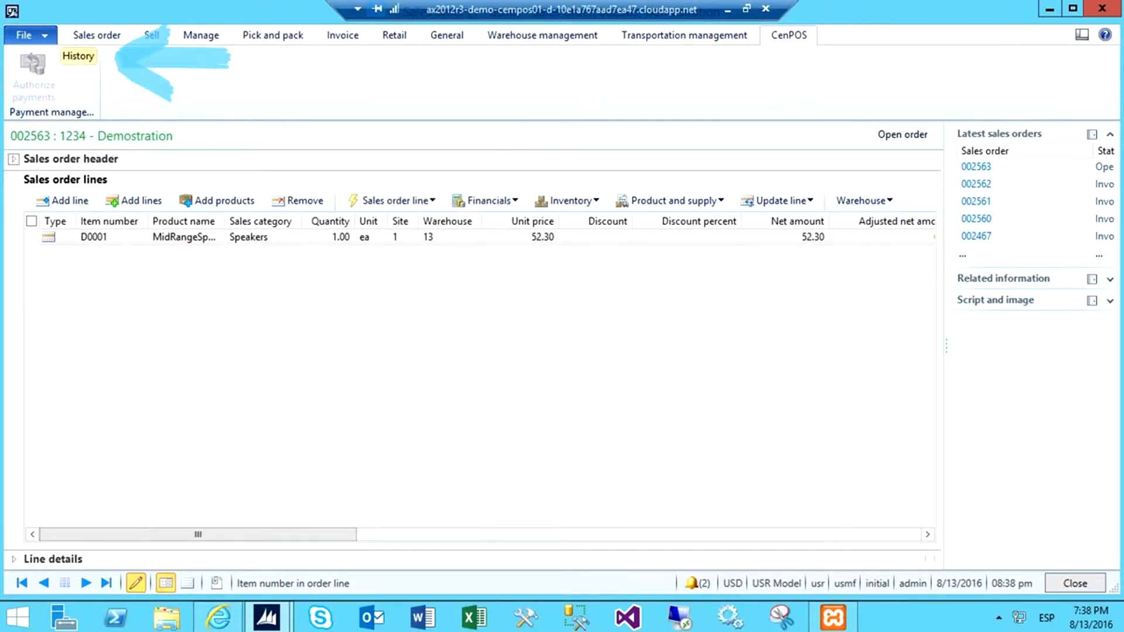
click(78, 55)
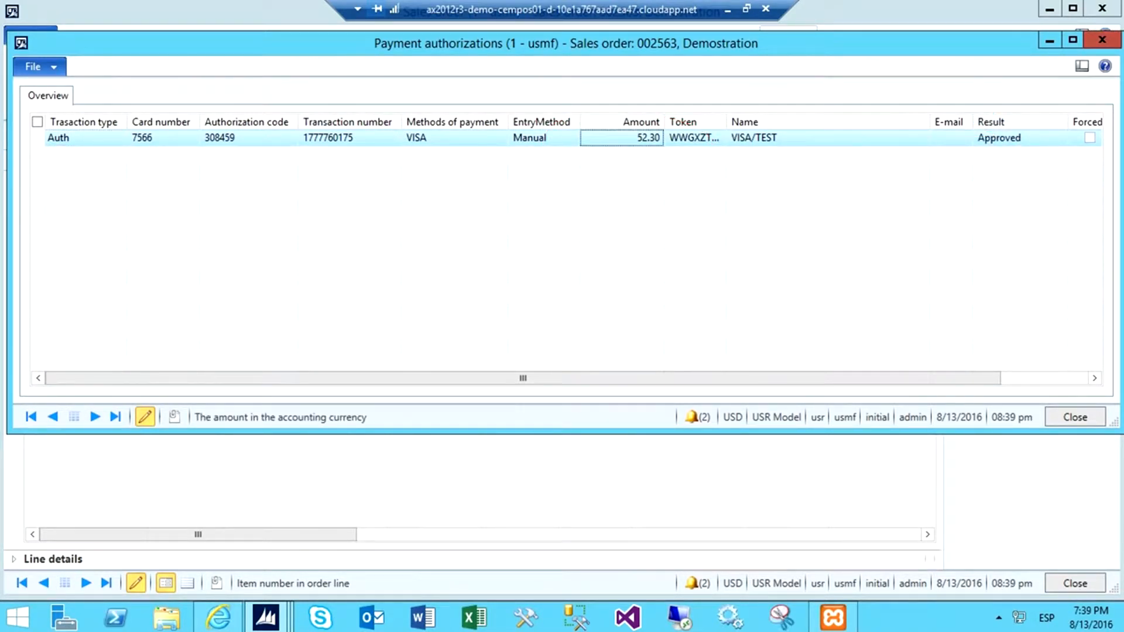
click(1102, 39)
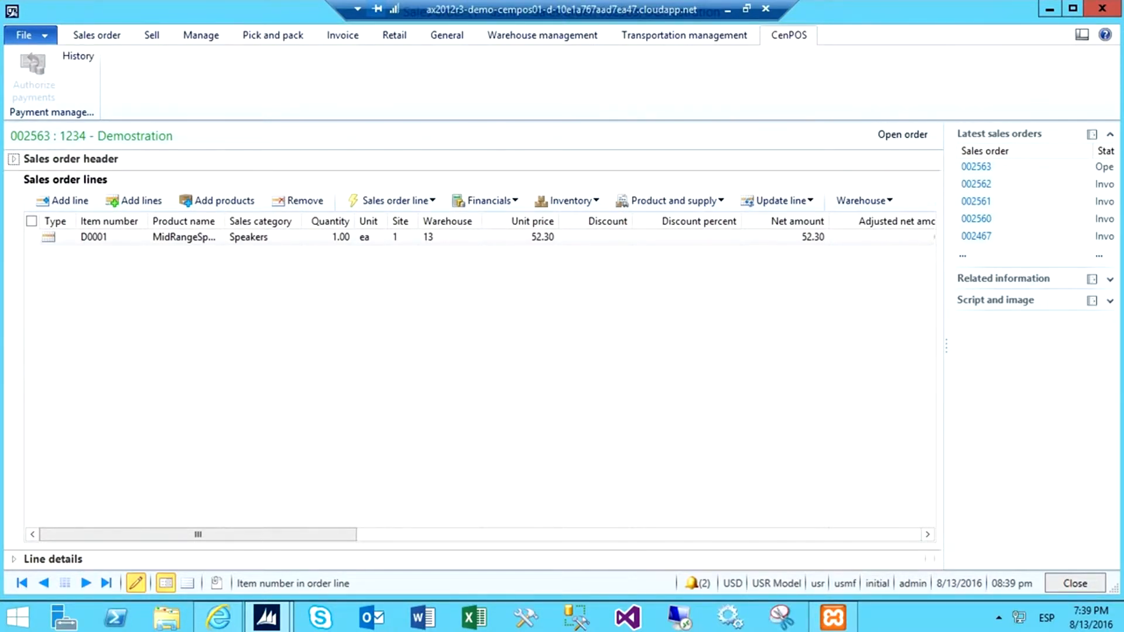
Step: Expand the sales order header and set its payment terms to Net1
click(342, 35)
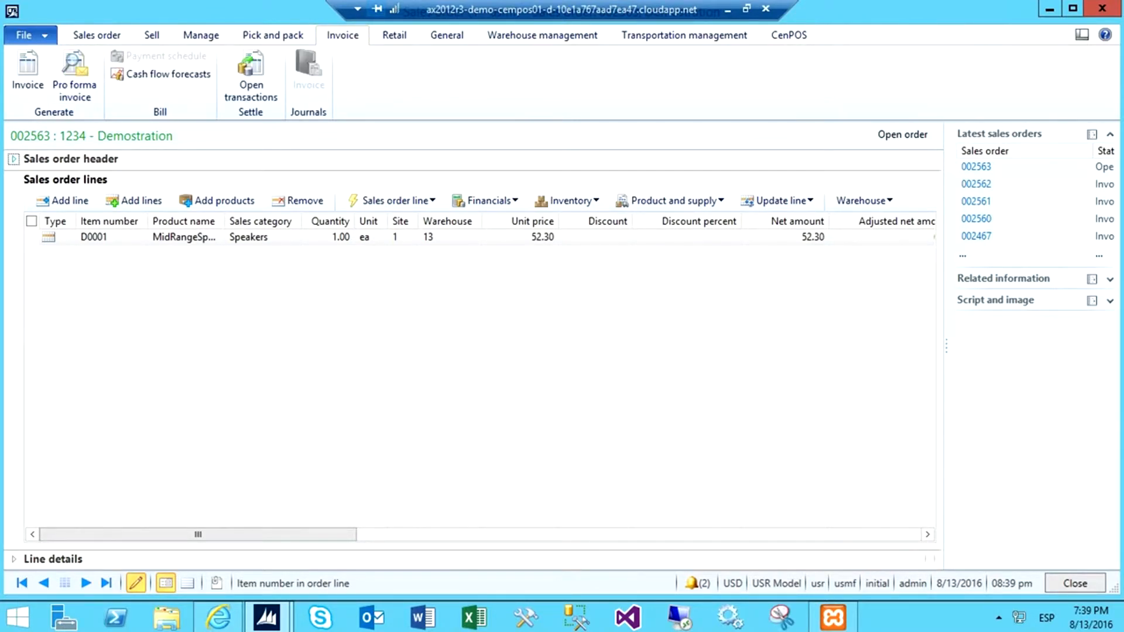
click(14, 159)
click(779, 198)
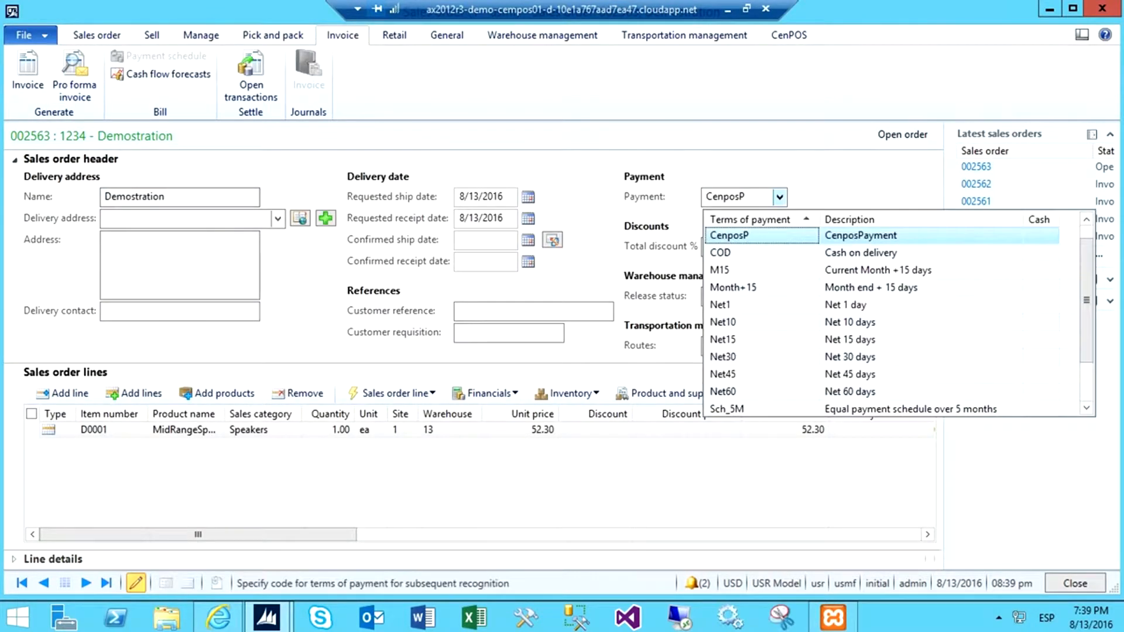
click(735, 303)
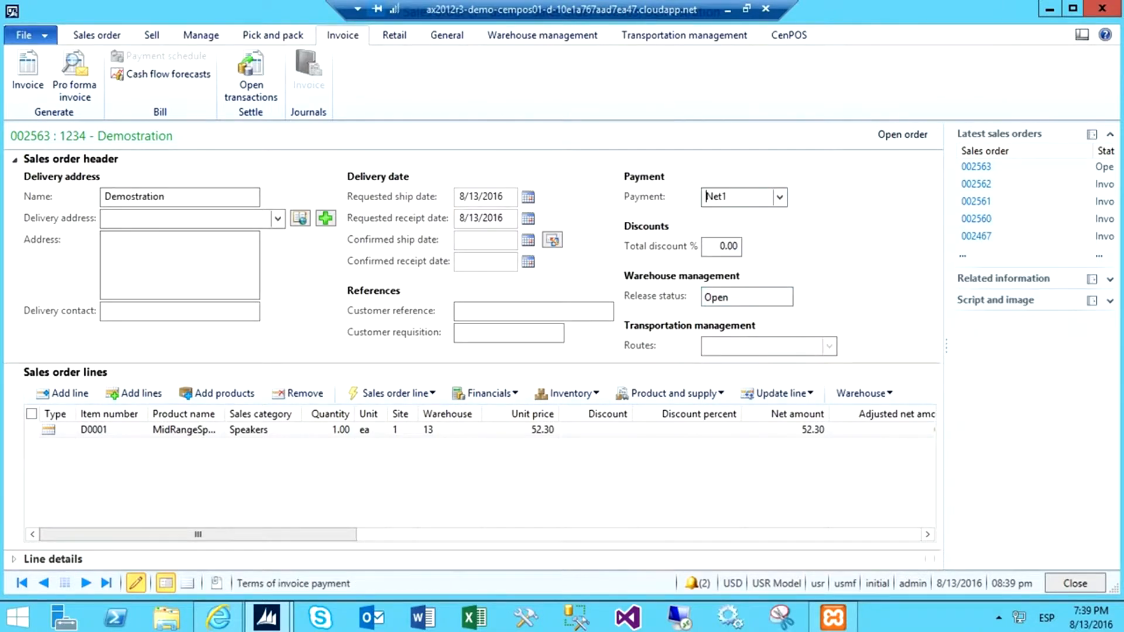
Step: Post the order's invoice without printing it, using the active payment authorization
click(27, 74)
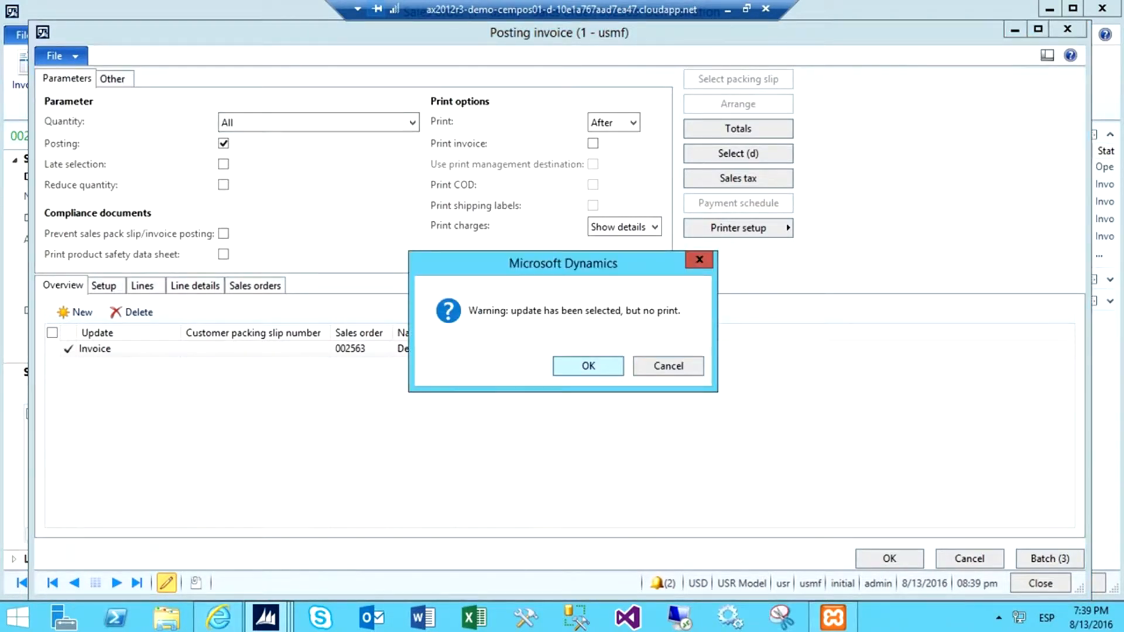
key(Return)
key(Return)
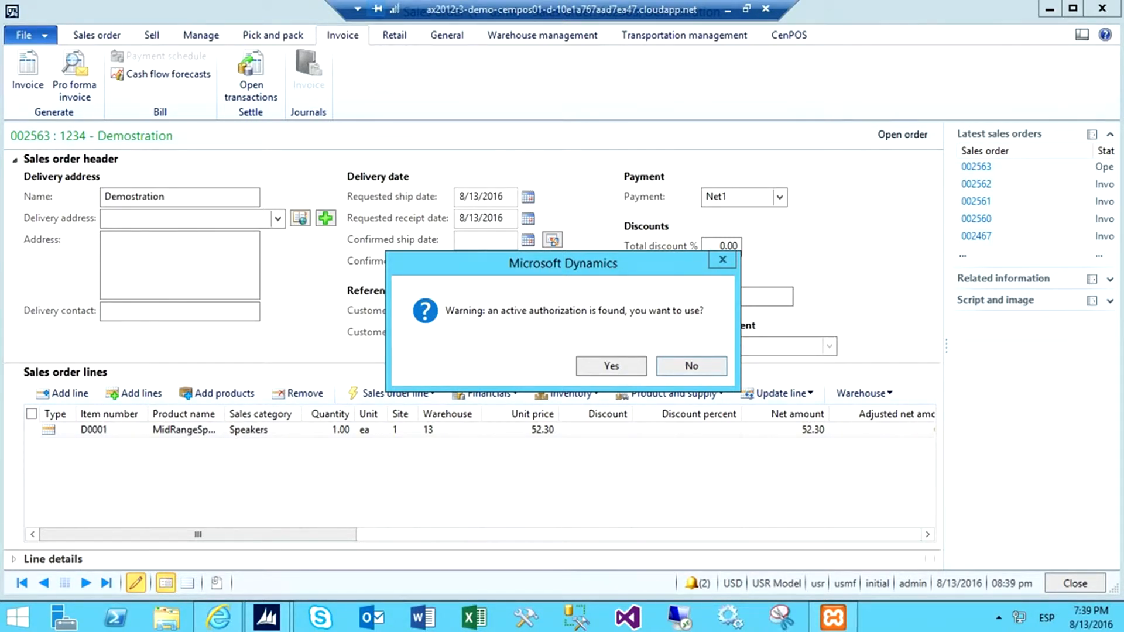
click(611, 367)
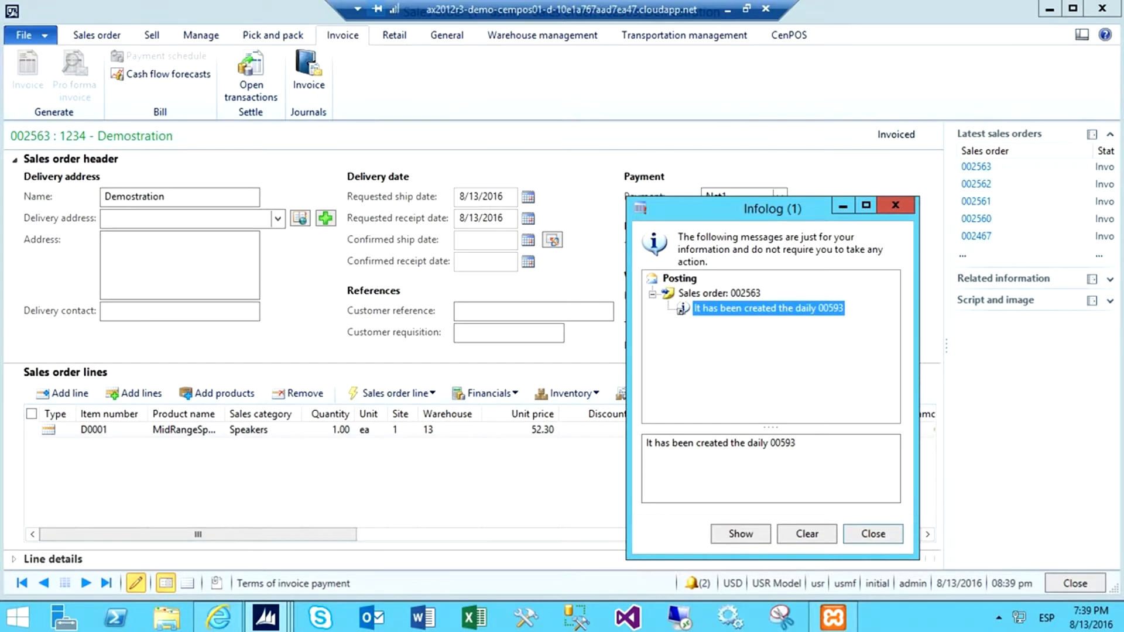
Step: Open the customer payment journal from the posting log and examine its voucher lines
click(740, 534)
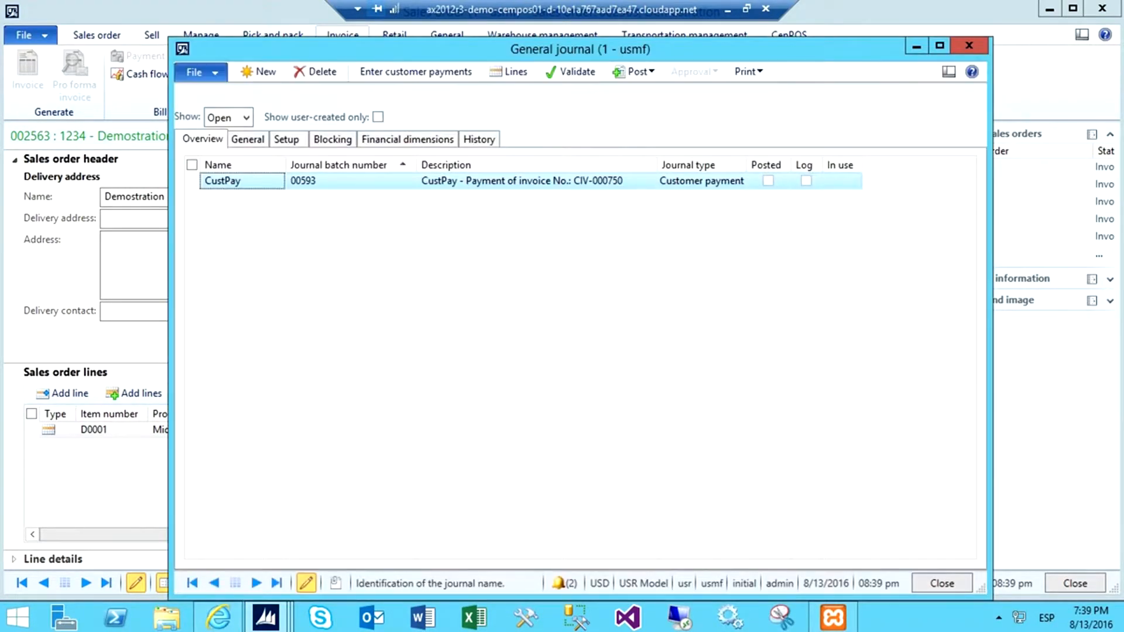
click(509, 72)
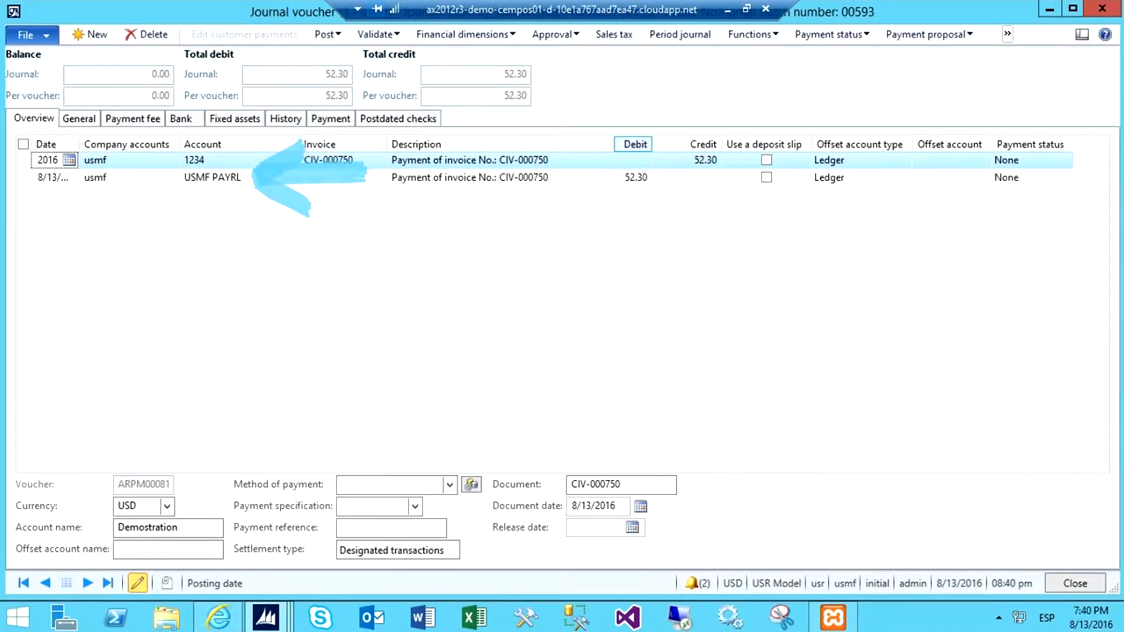
key(Escape)
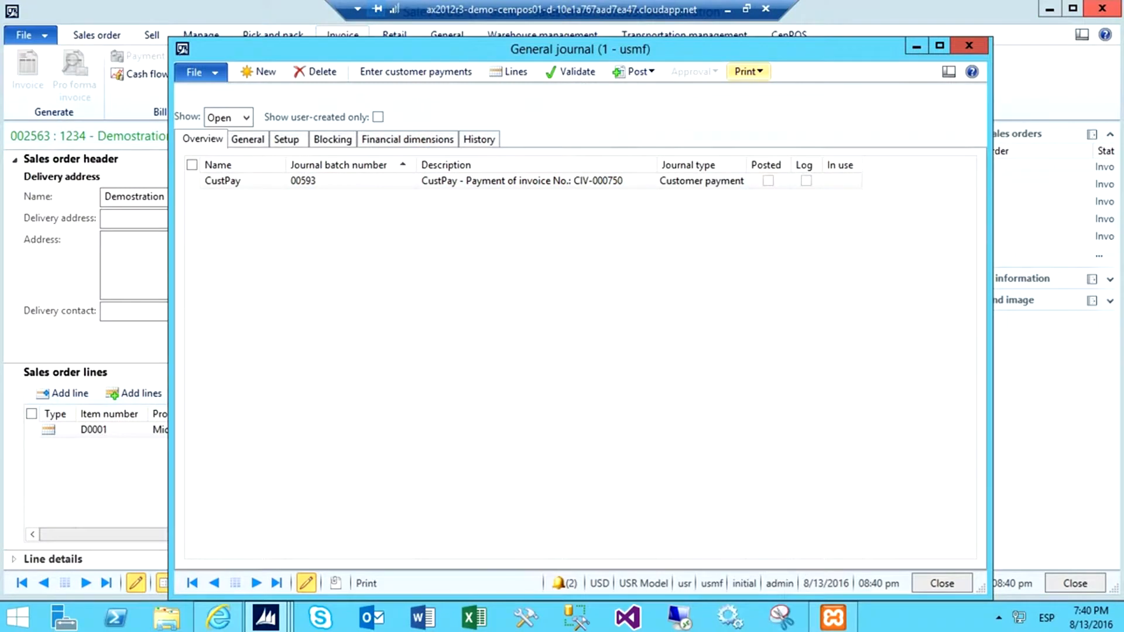
Step: Post the CustPay customer payment journal and return to the sales order
click(635, 71)
click(643, 92)
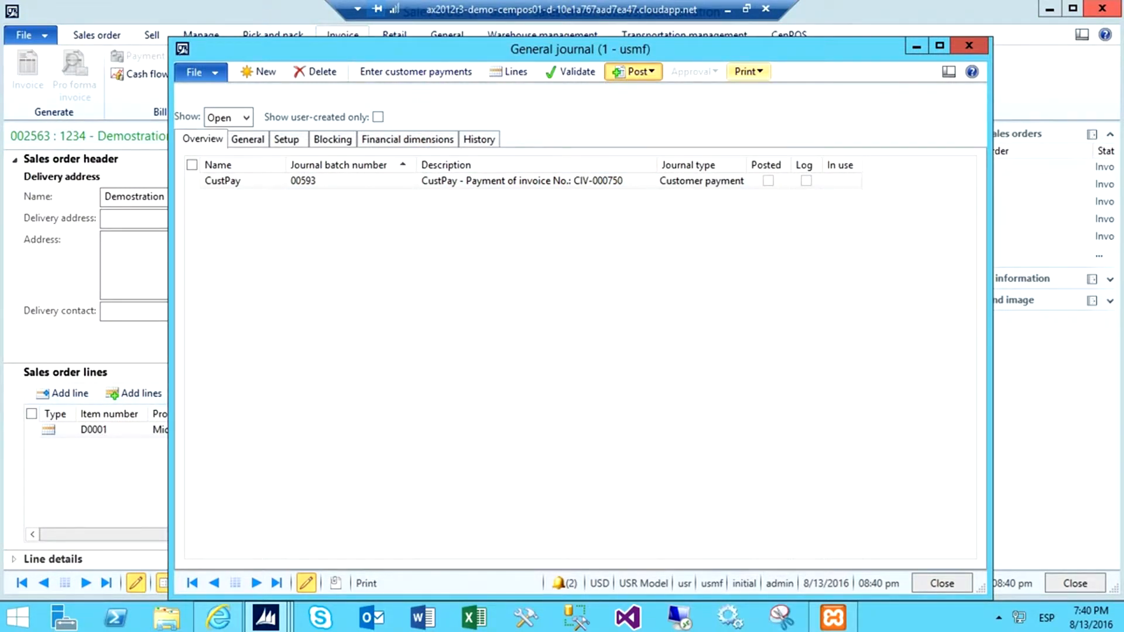
click(895, 205)
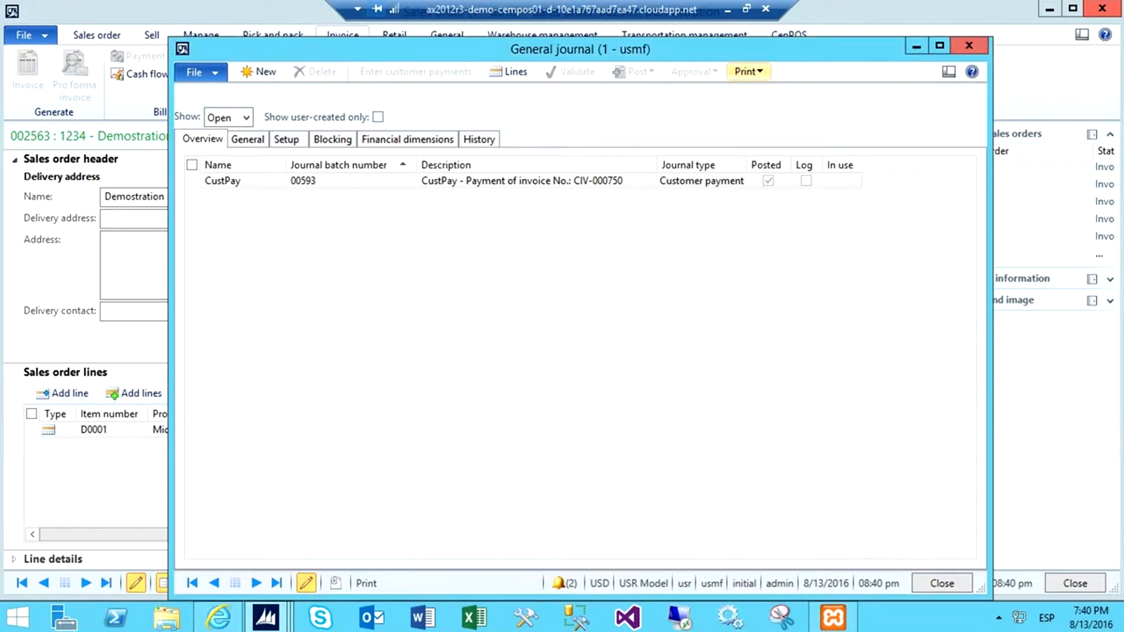
click(969, 46)
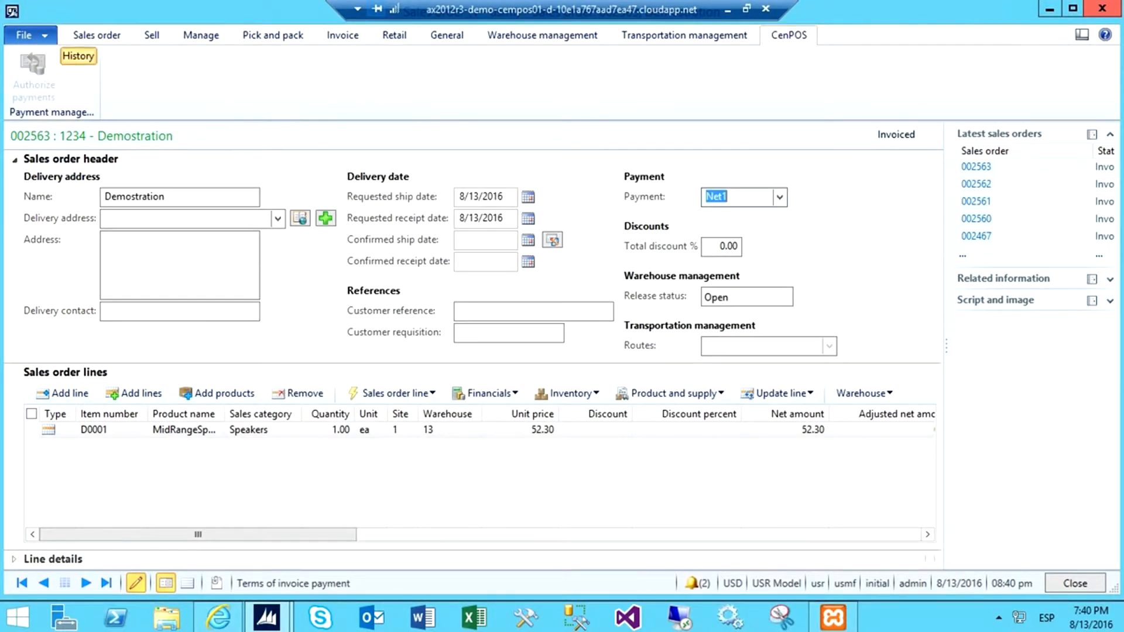
Step: Examine the Auth transaction in the CenPOS payment authorization history
click(77, 61)
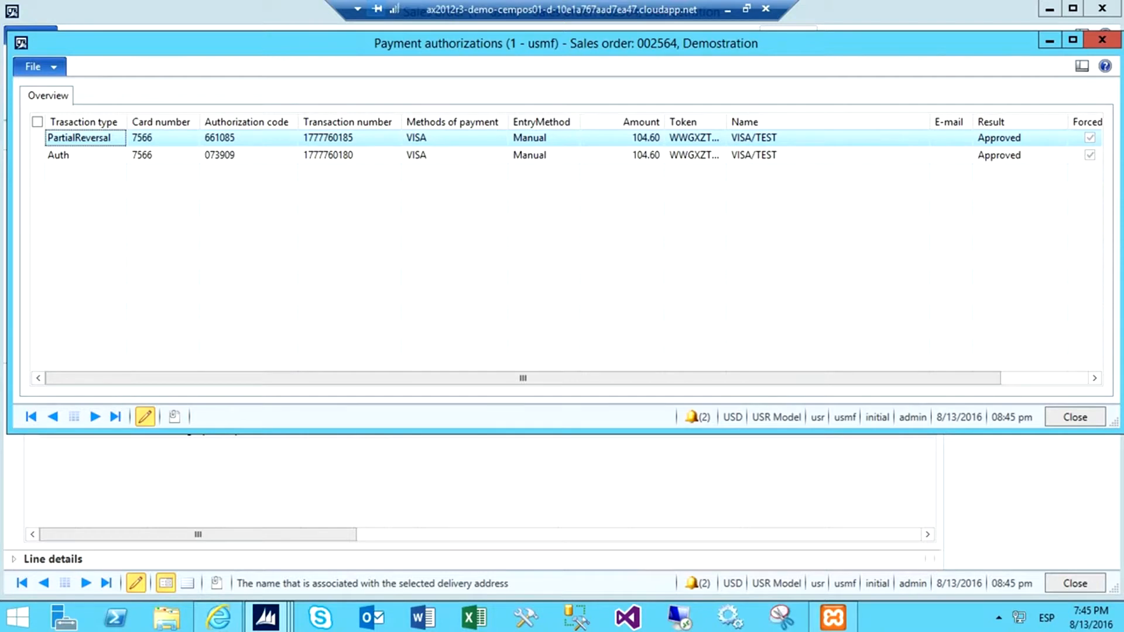
click(85, 156)
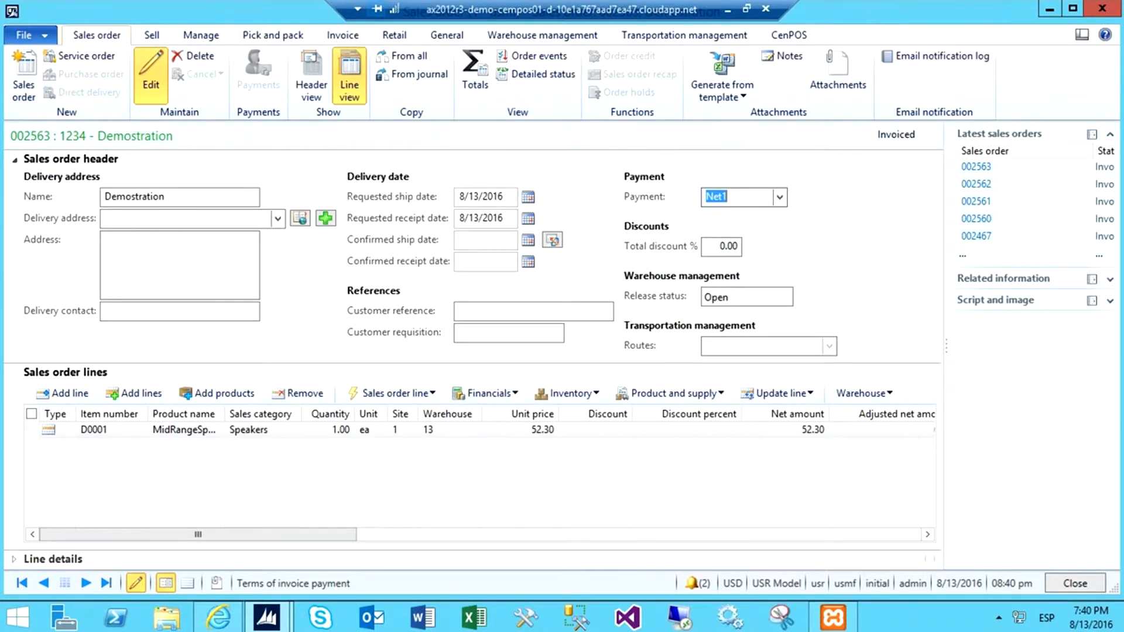
Step: Create another sales order for the same customer by entering the customer account number
click(24, 77)
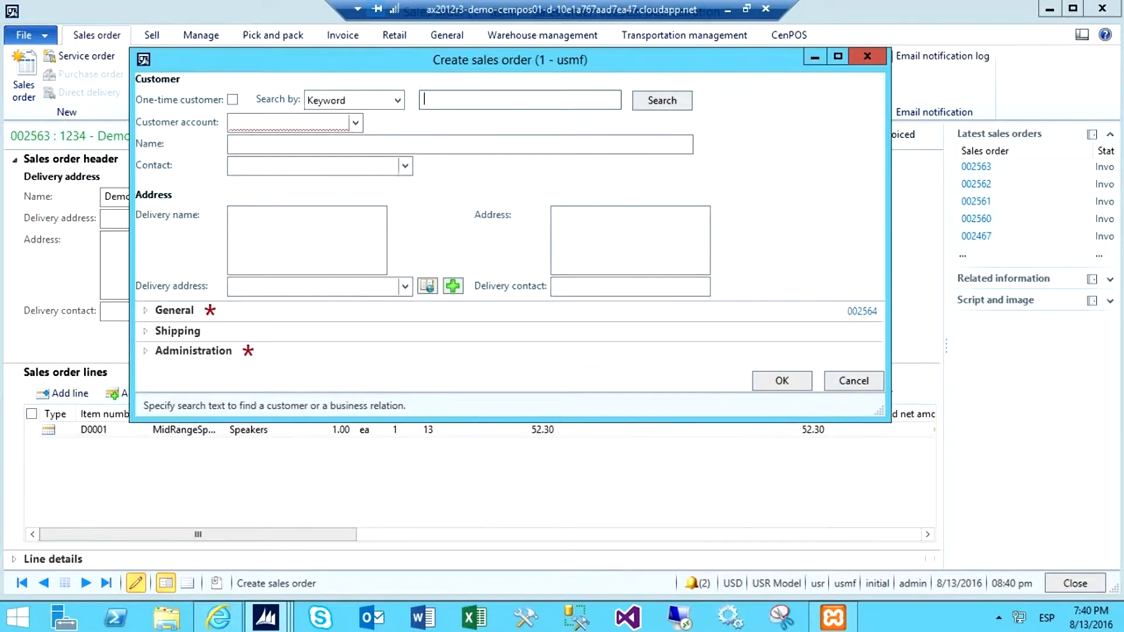
click(287, 123)
text(1234)
key(Tab)
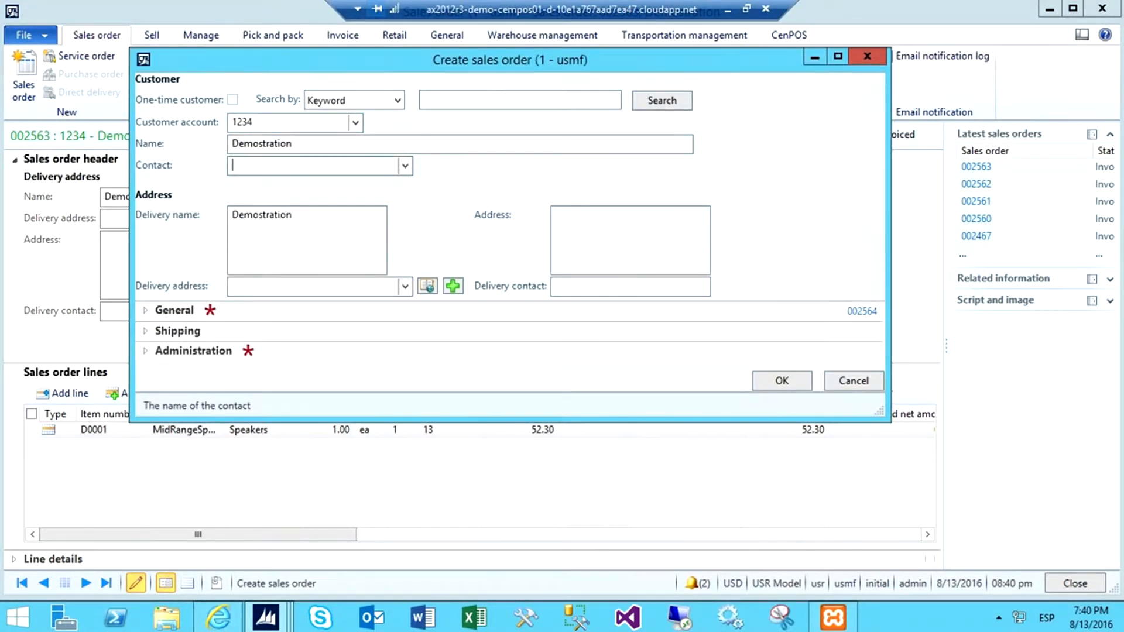
click(782, 381)
Step: Copy the item D0001 line into this order from the sales order just invoiced
click(408, 55)
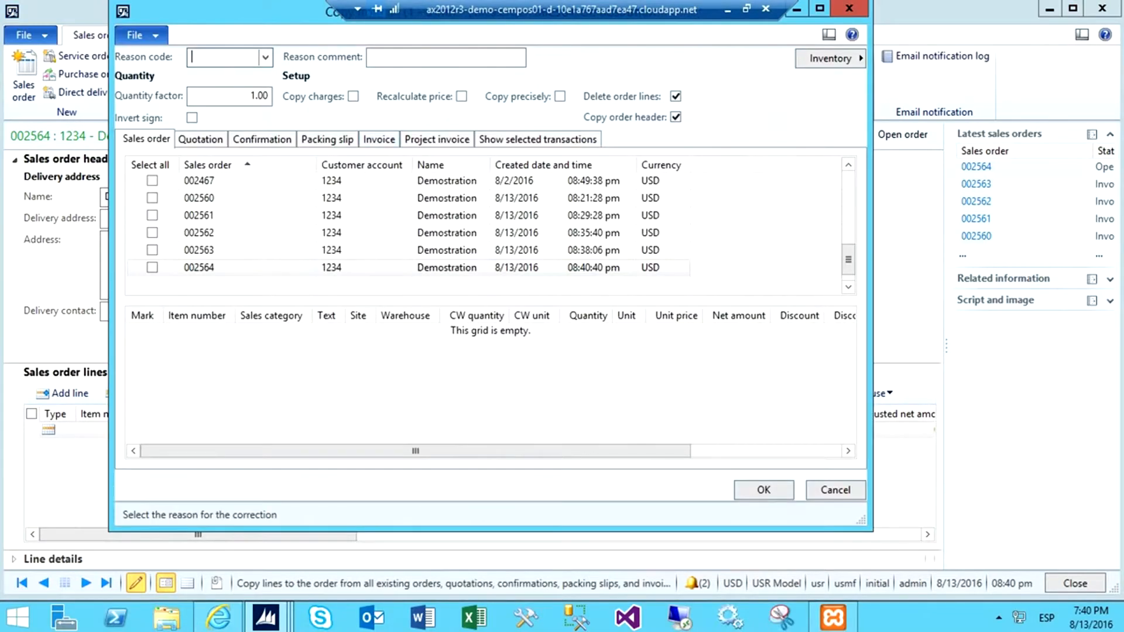
click(152, 250)
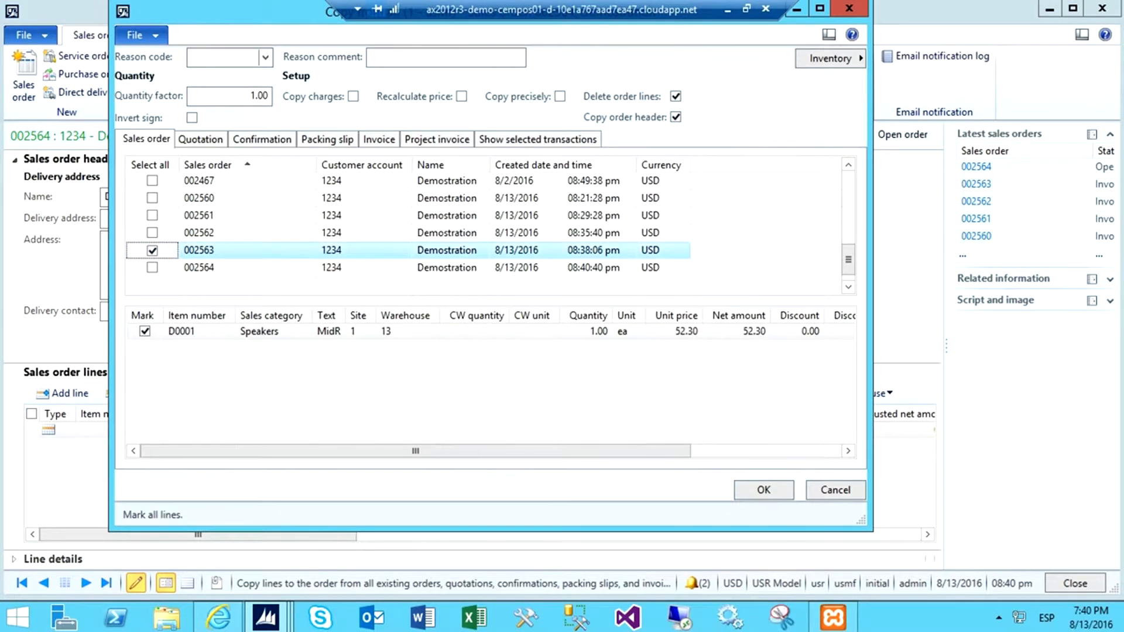
click(763, 489)
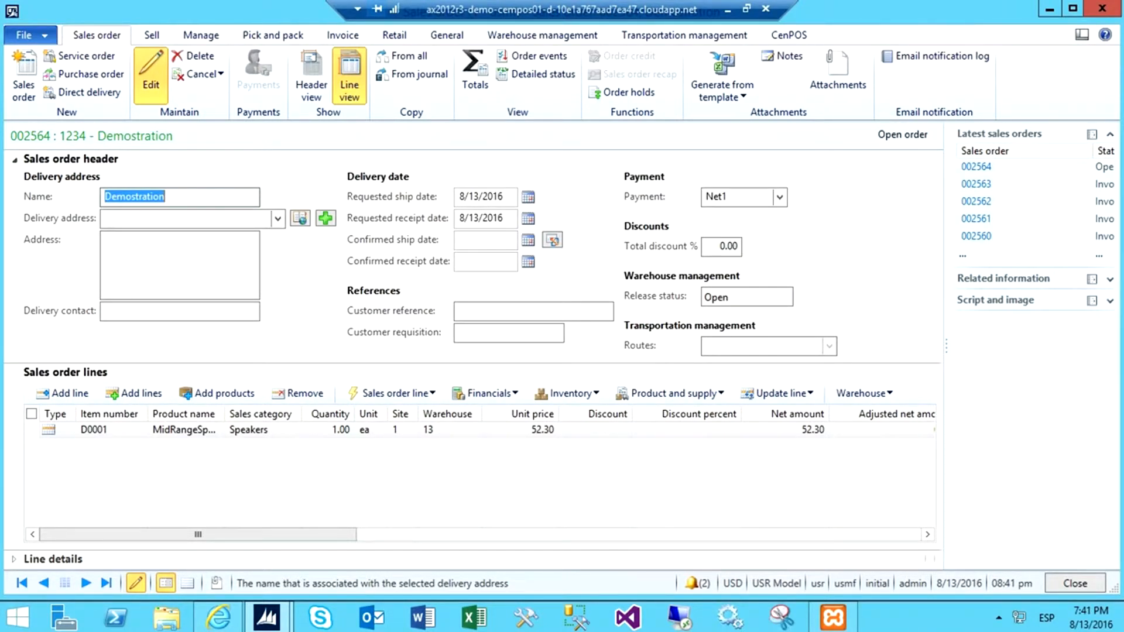
Step: Set the D0001 line's quantity to 2 and deselect every field offered for overwriting with standard prices and discounts
double_click(342, 430)
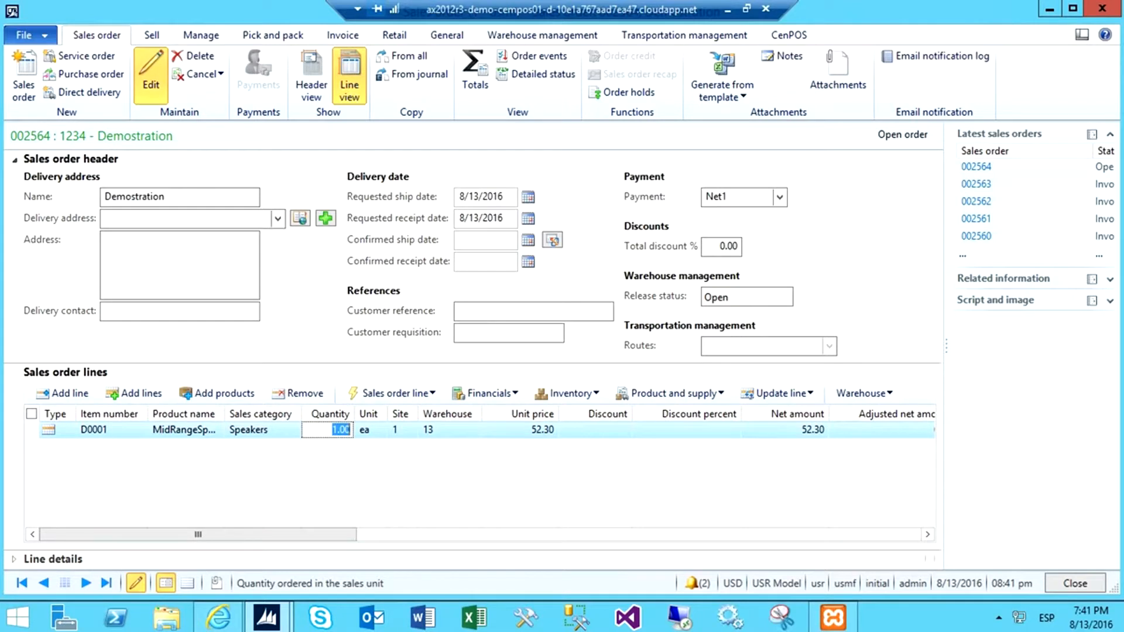
text(2)
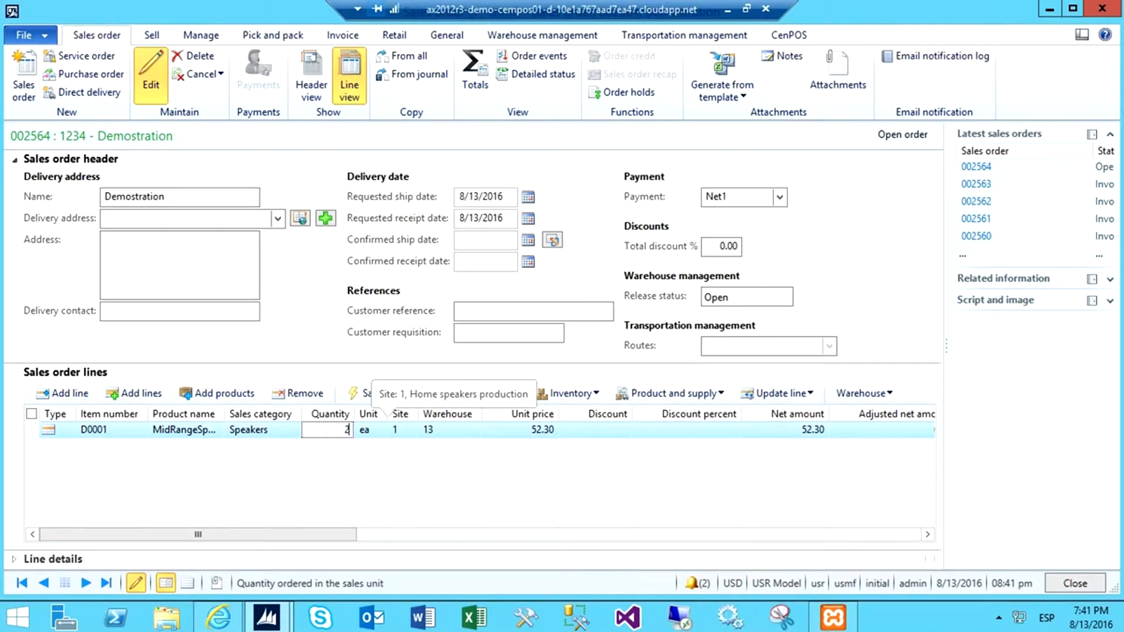
key(Tab)
click(475, 316)
click(475, 337)
click(474, 358)
click(474, 375)
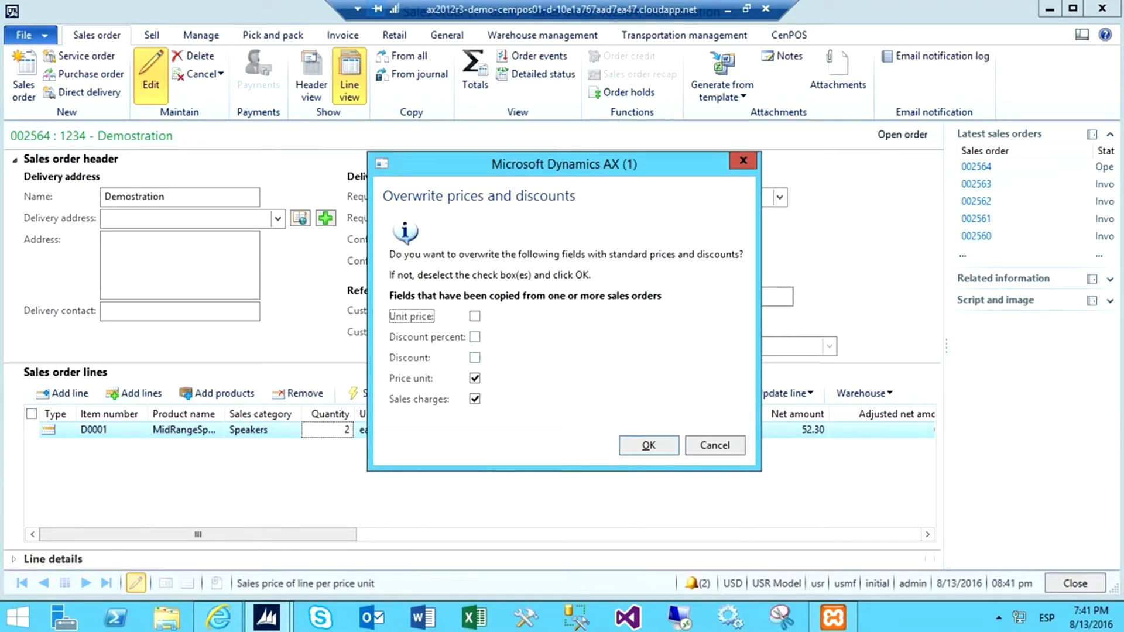
click(475, 399)
click(475, 378)
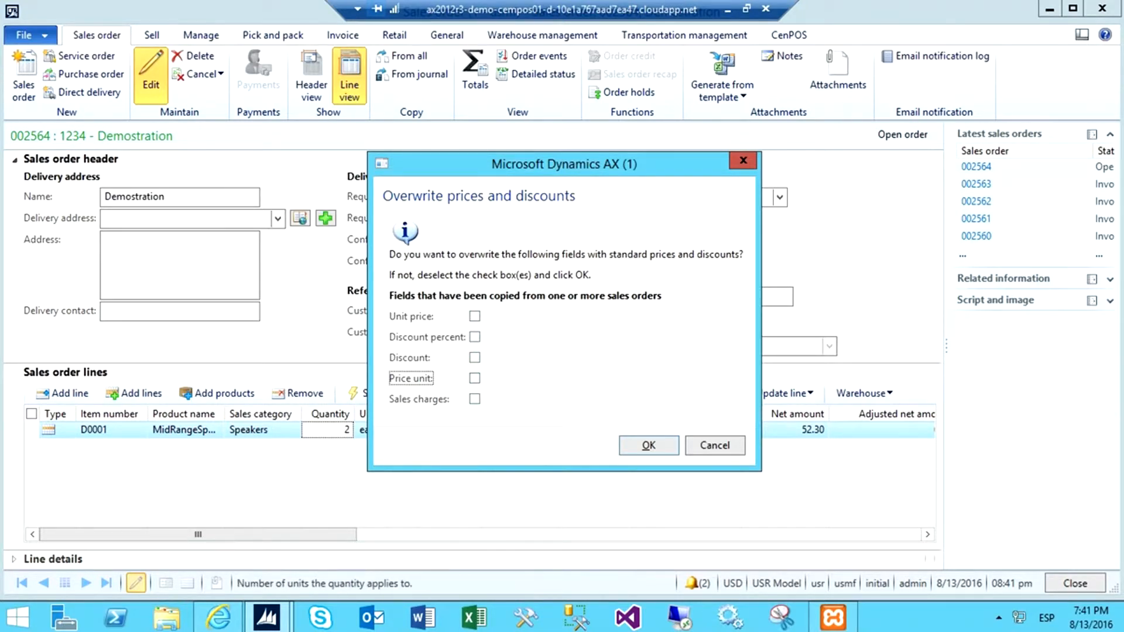
key(Return)
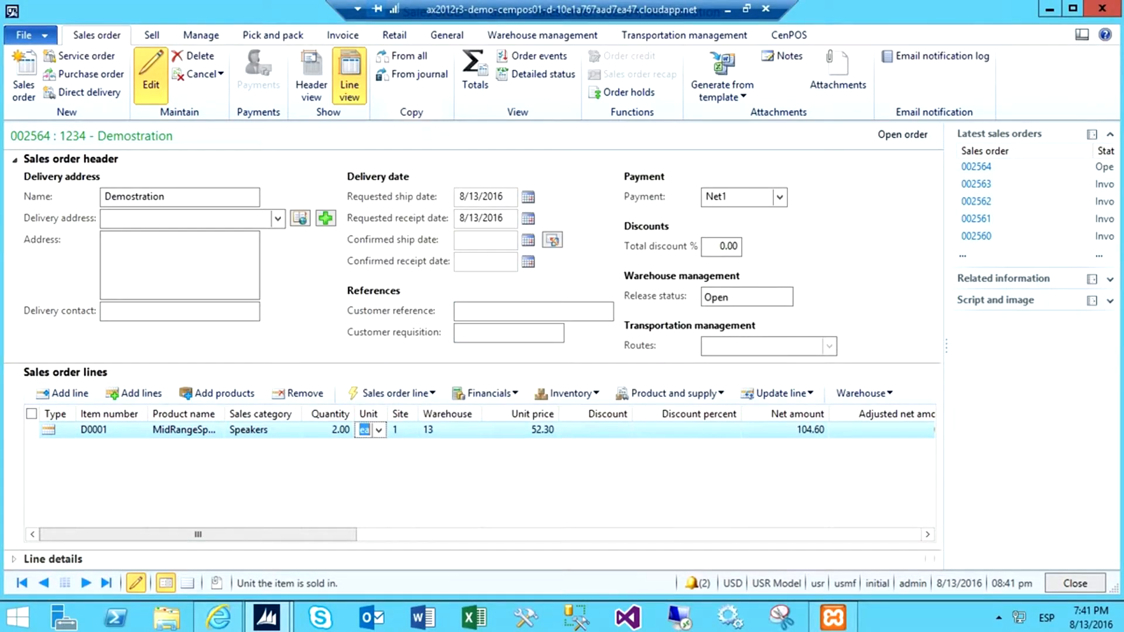
Step: Authorize a 104.60 CenPOS payment for the order with the customer's VISA card on file
click(788, 35)
click(33, 75)
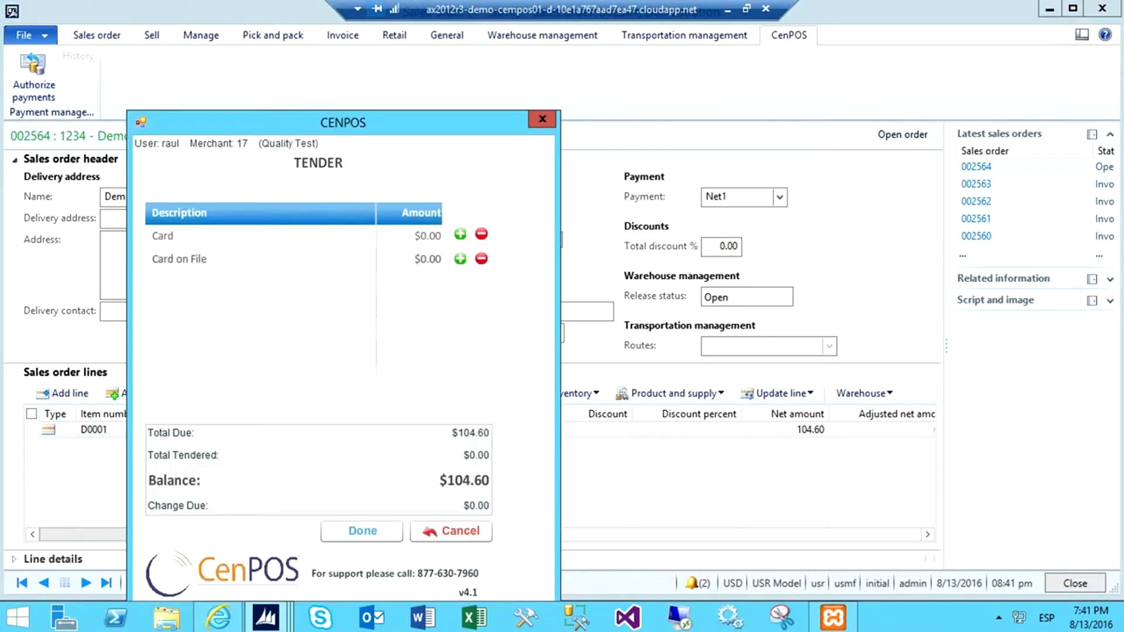
click(460, 259)
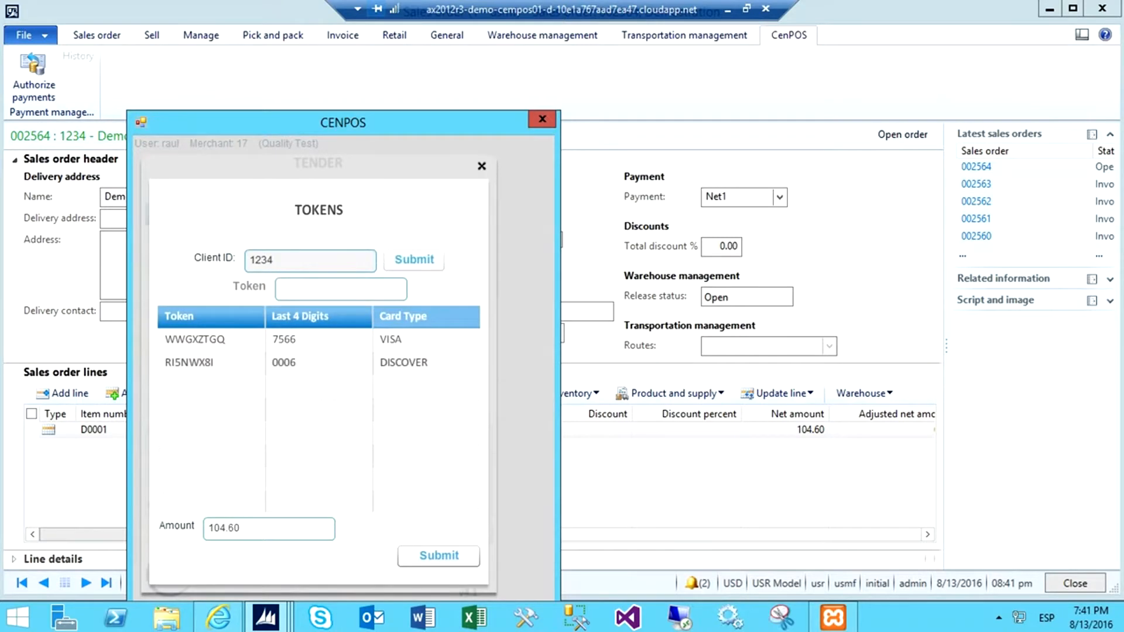
click(404, 363)
click(391, 340)
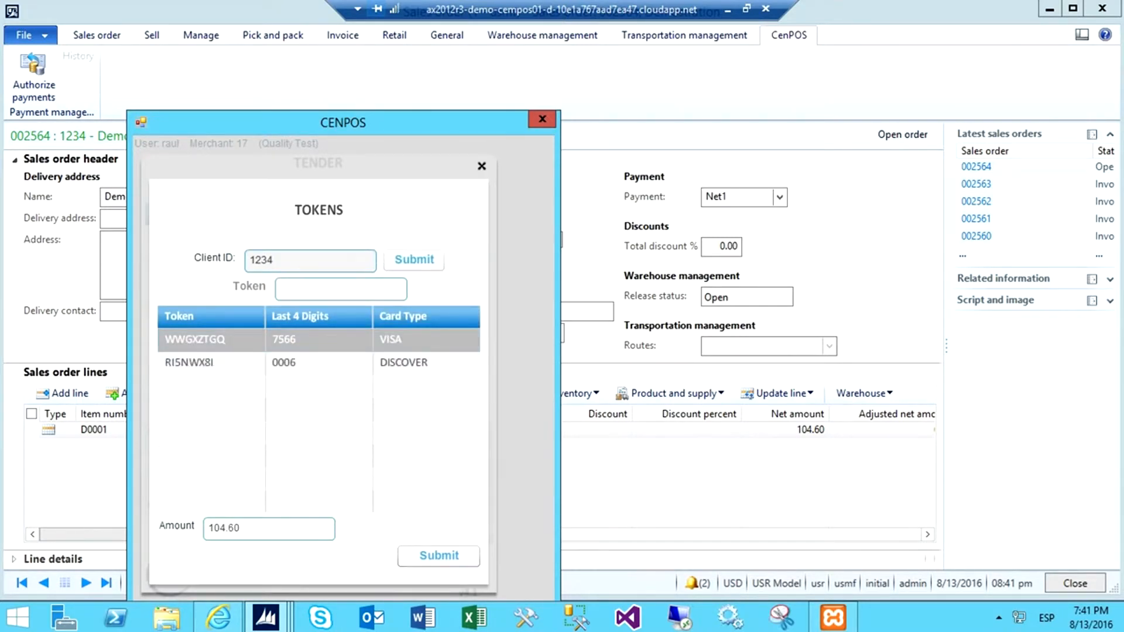
click(439, 556)
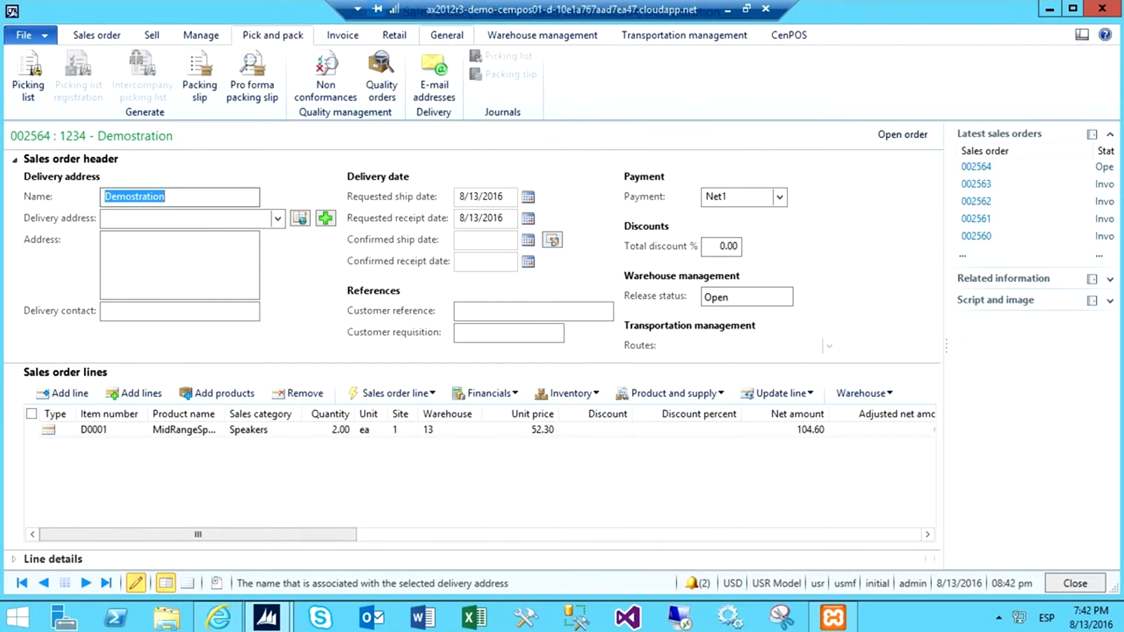
Step: Set the Deliver now quantity of the D0001 line to 1 in the order's line quantities
click(446, 35)
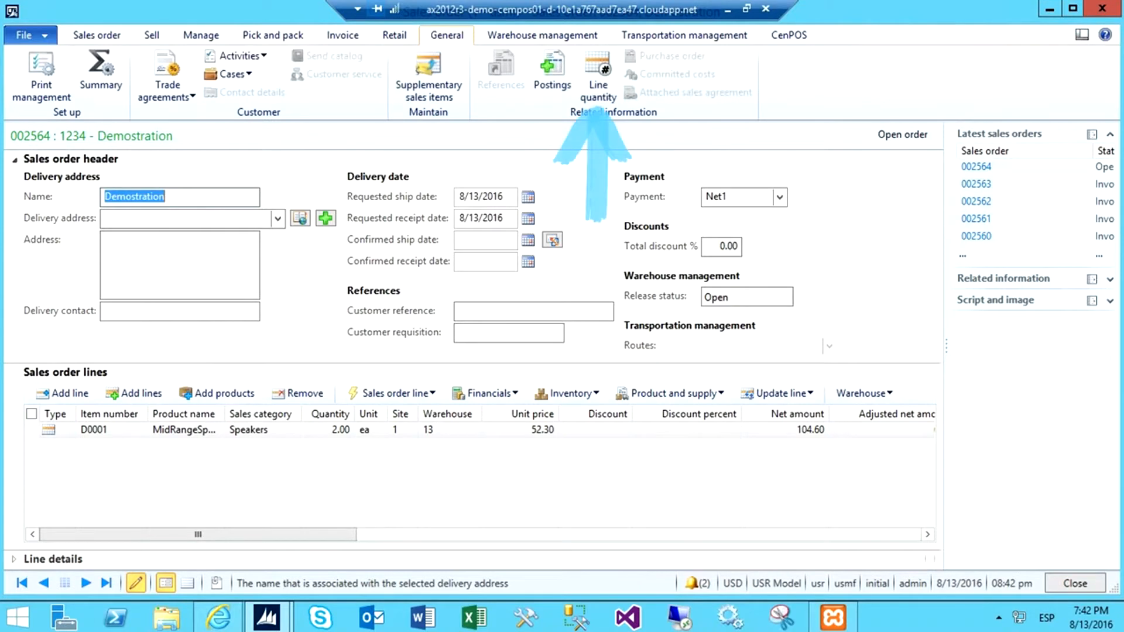
click(597, 76)
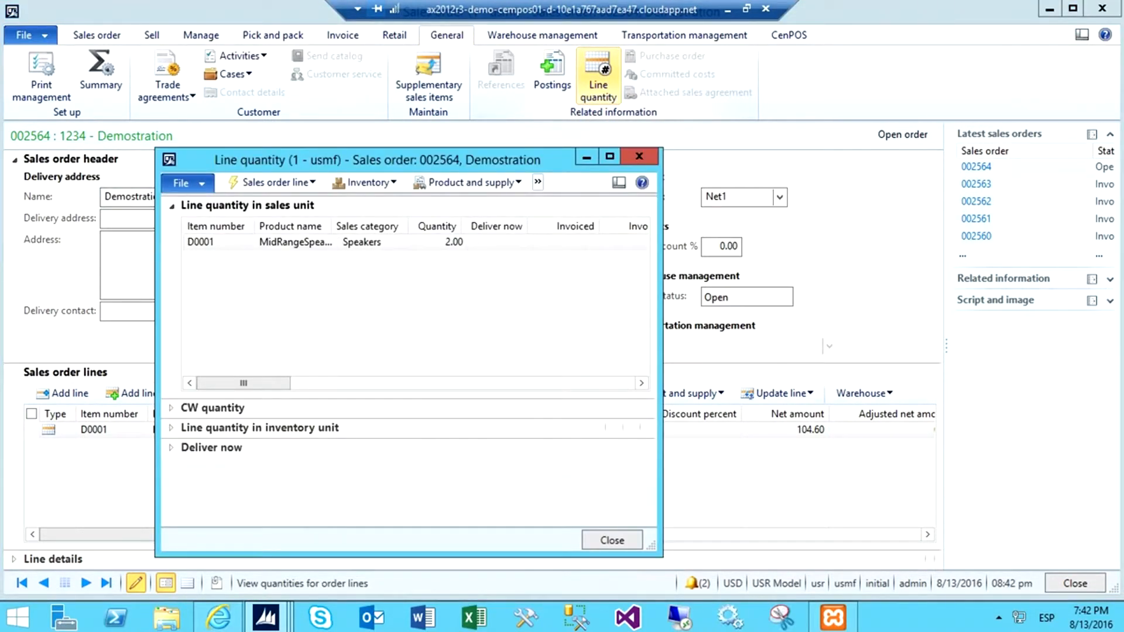
click(500, 243)
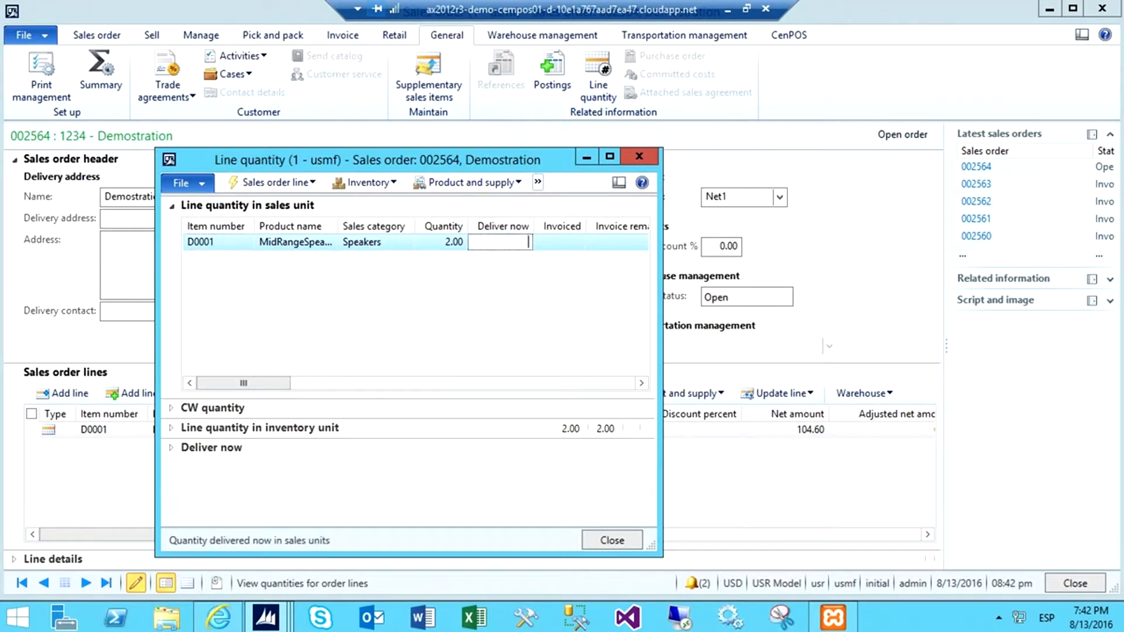
key(Tab)
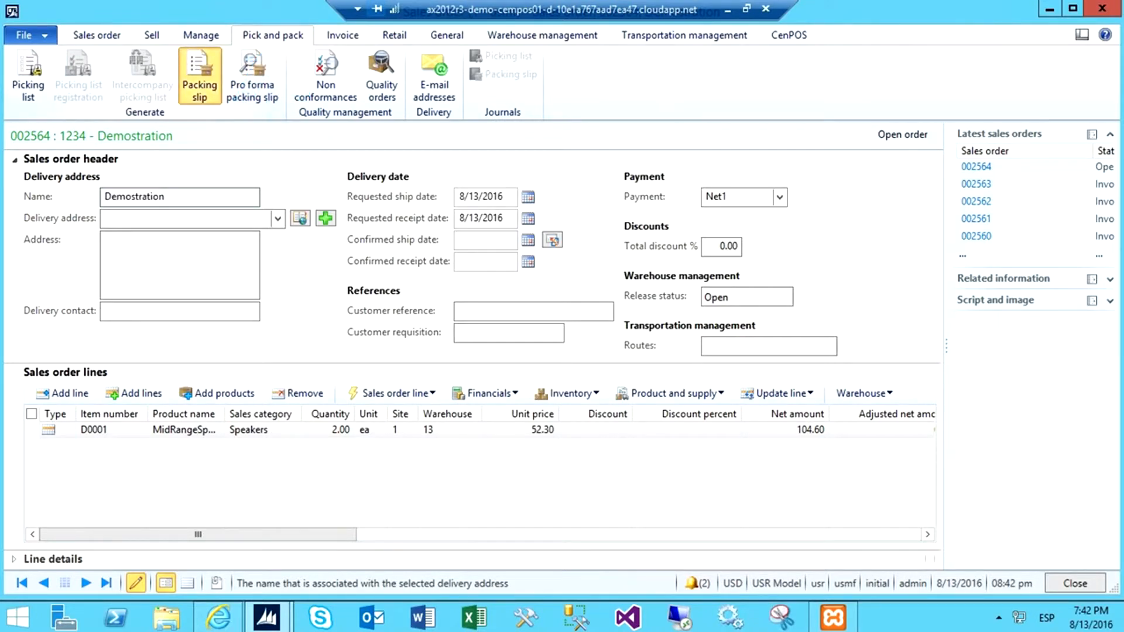
Step: Post the packing slip with the Deliver now quantity after checking the update quantity on its line
click(199, 76)
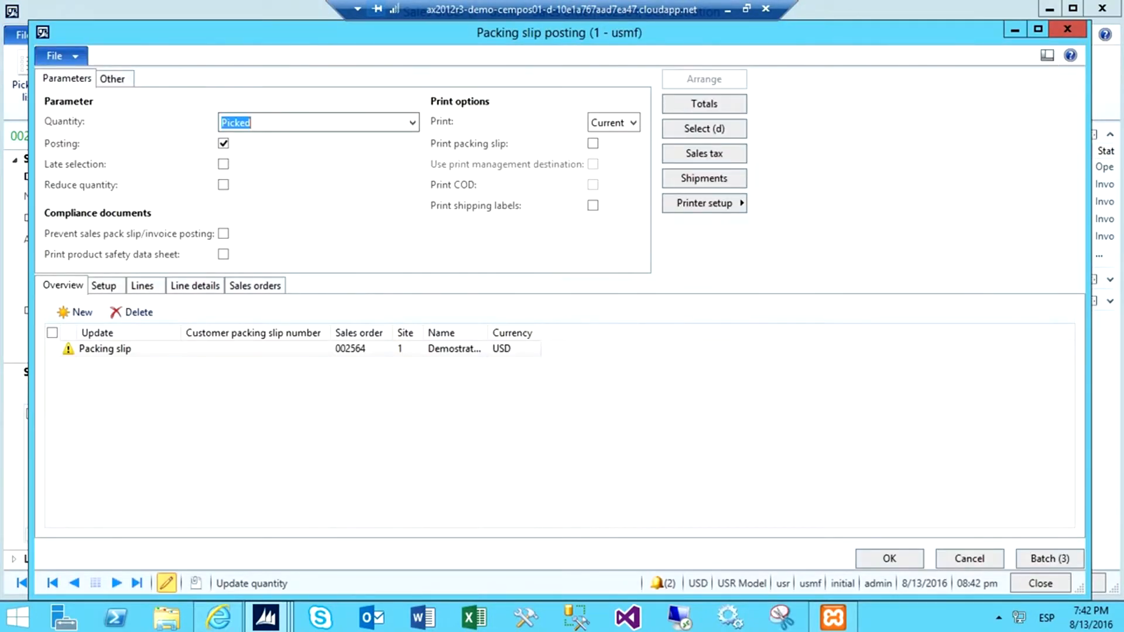
click(412, 123)
click(263, 140)
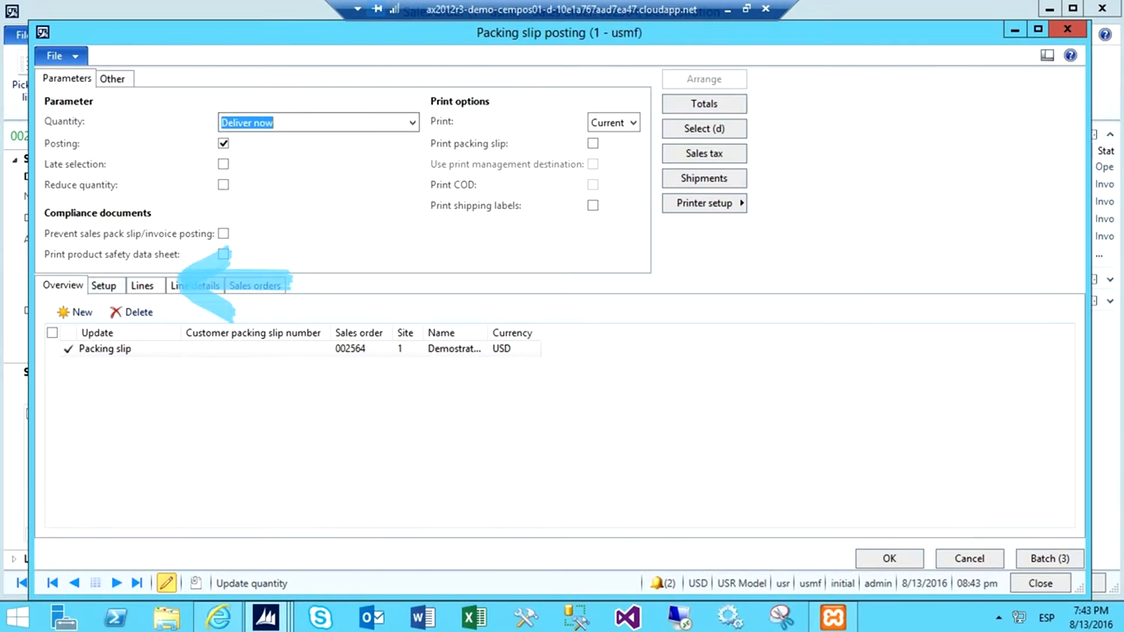
click(143, 286)
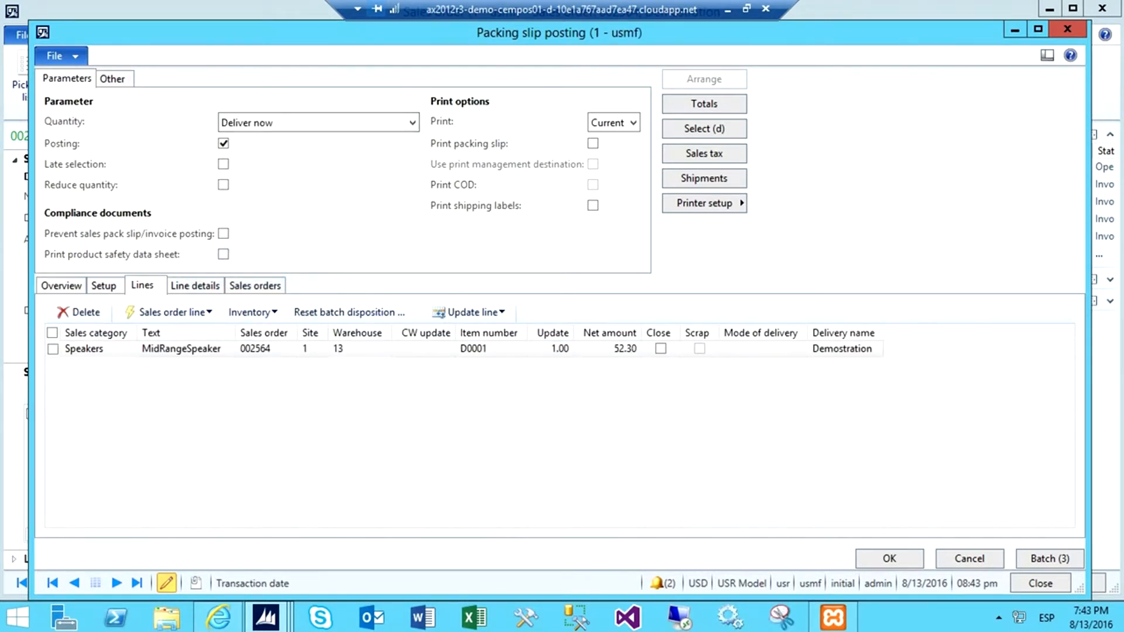
click(556, 349)
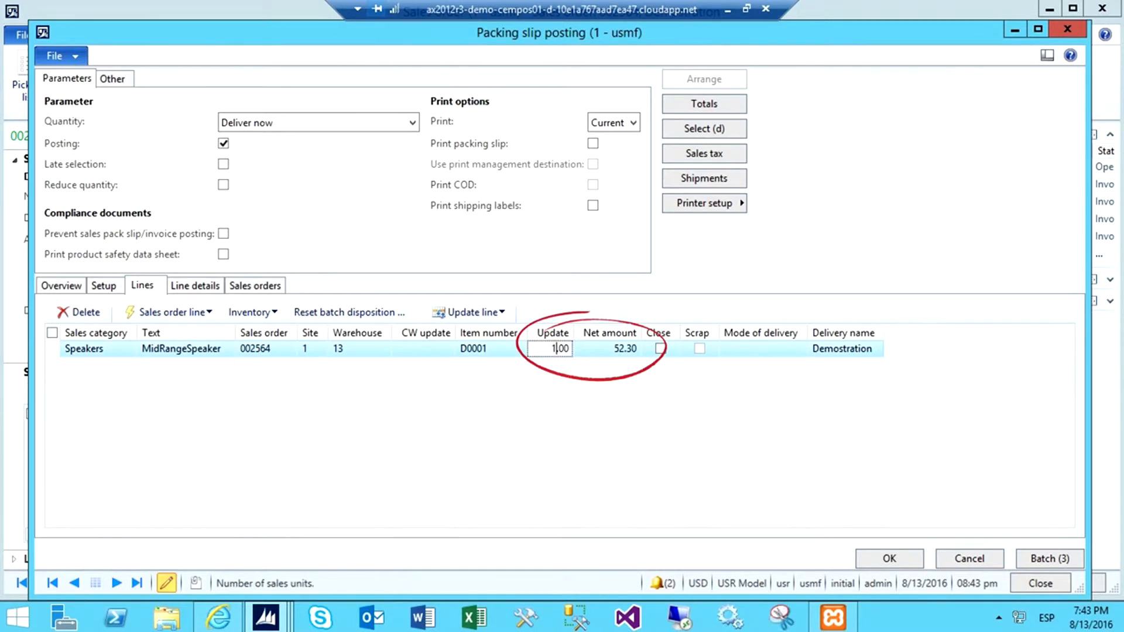
drag(550, 348, 570, 349)
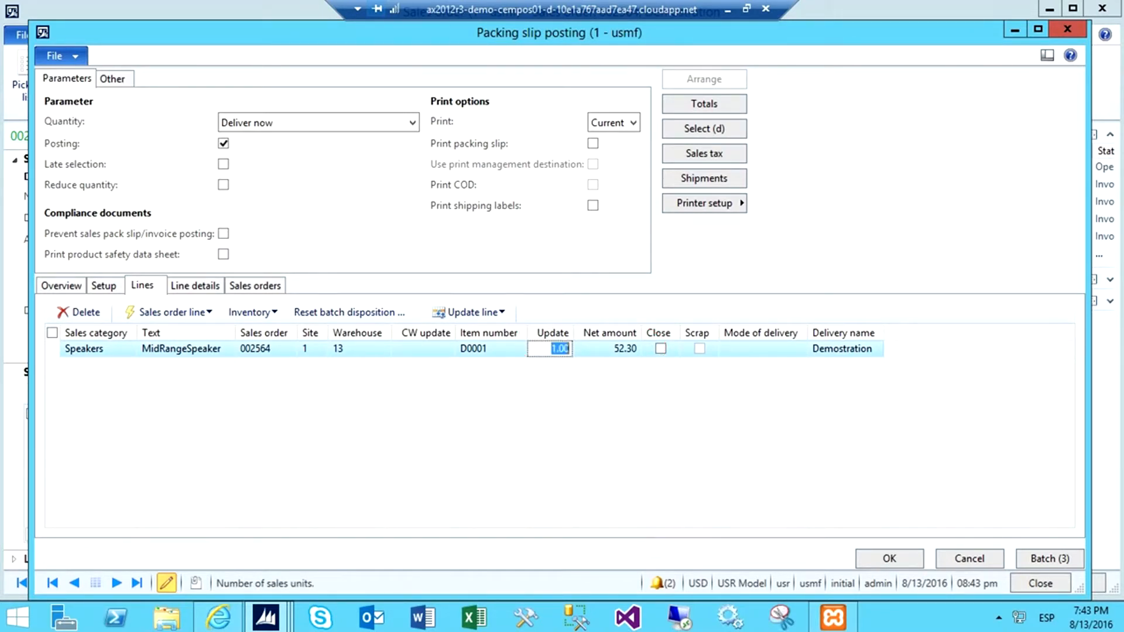
click(889, 559)
key(Return)
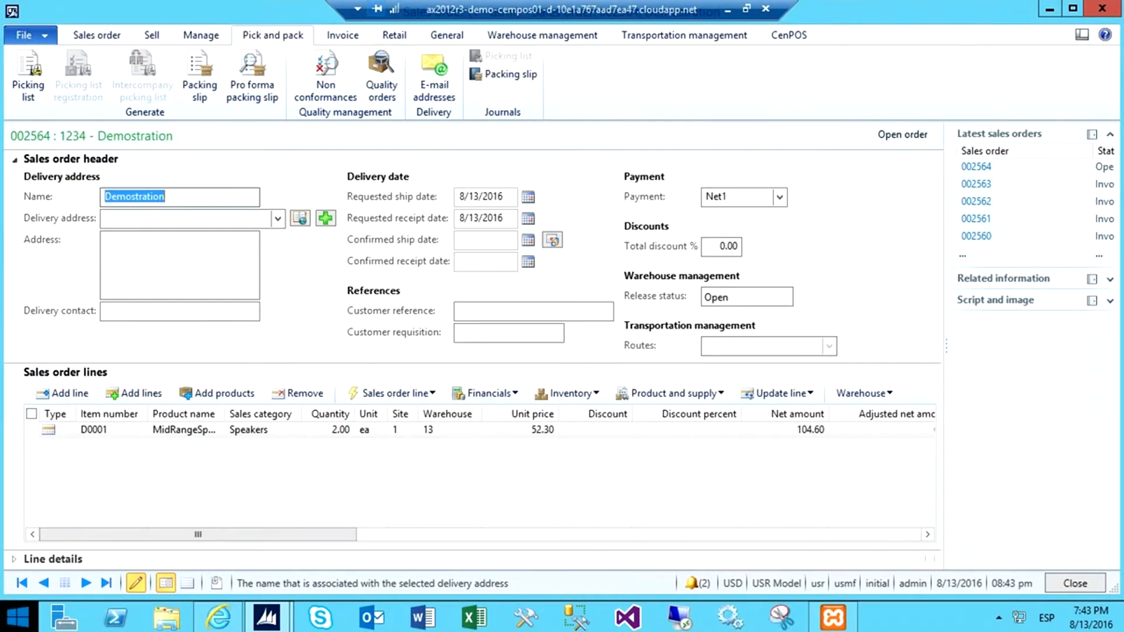
Step: Examine the amount, result and forced flag of the order's Auth transaction in the CenPOS payment history
click(789, 35)
click(78, 56)
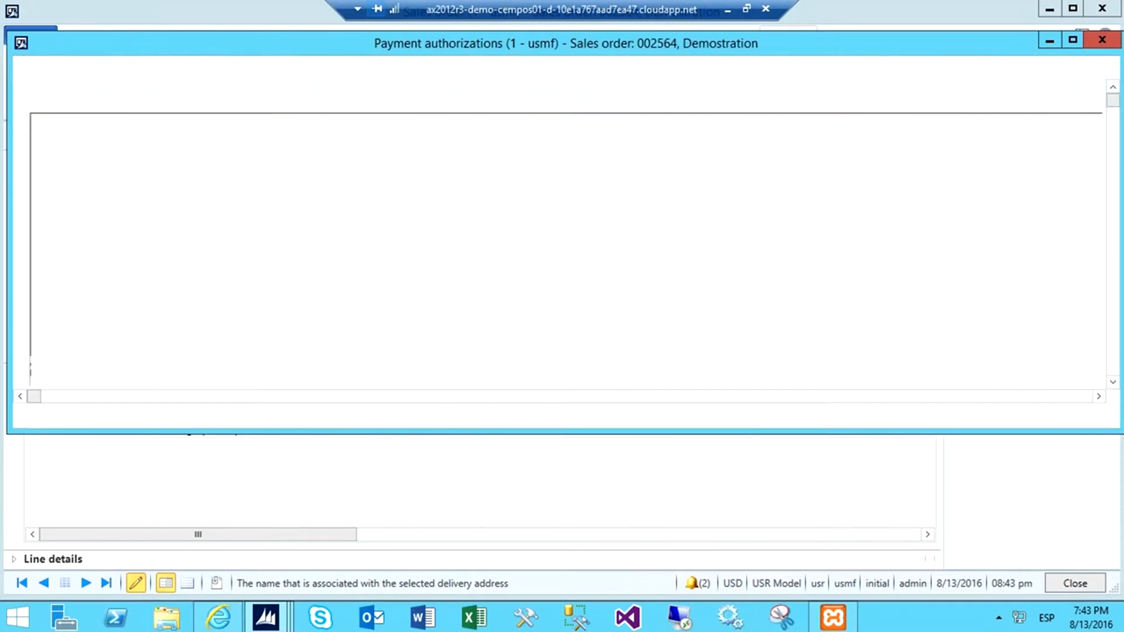
click(622, 138)
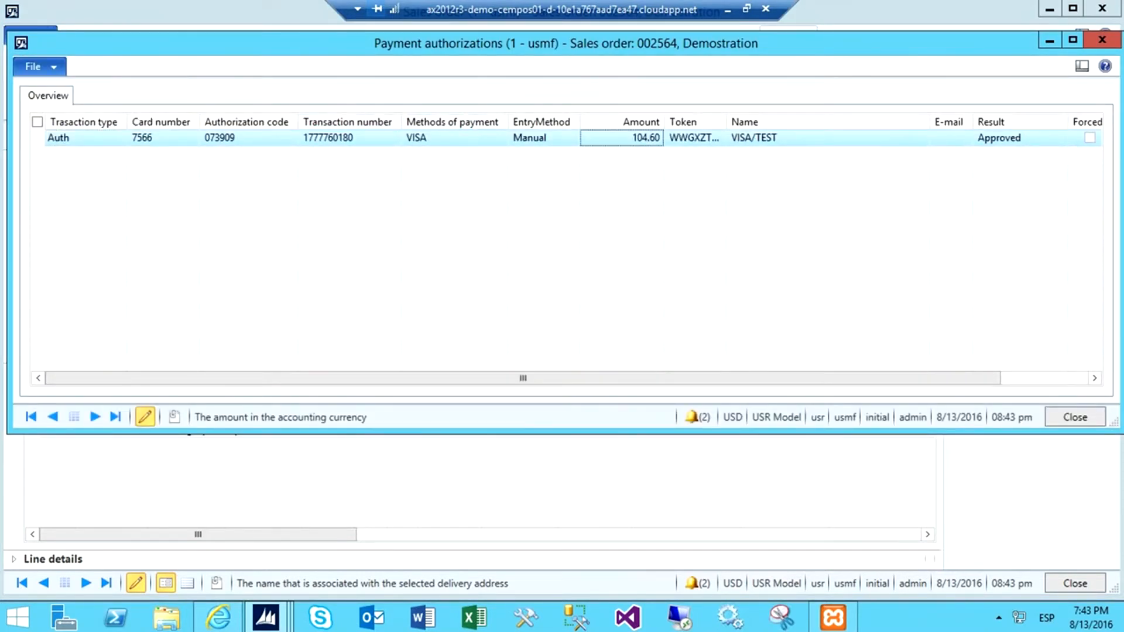
drag(622, 378, 709, 378)
click(1007, 139)
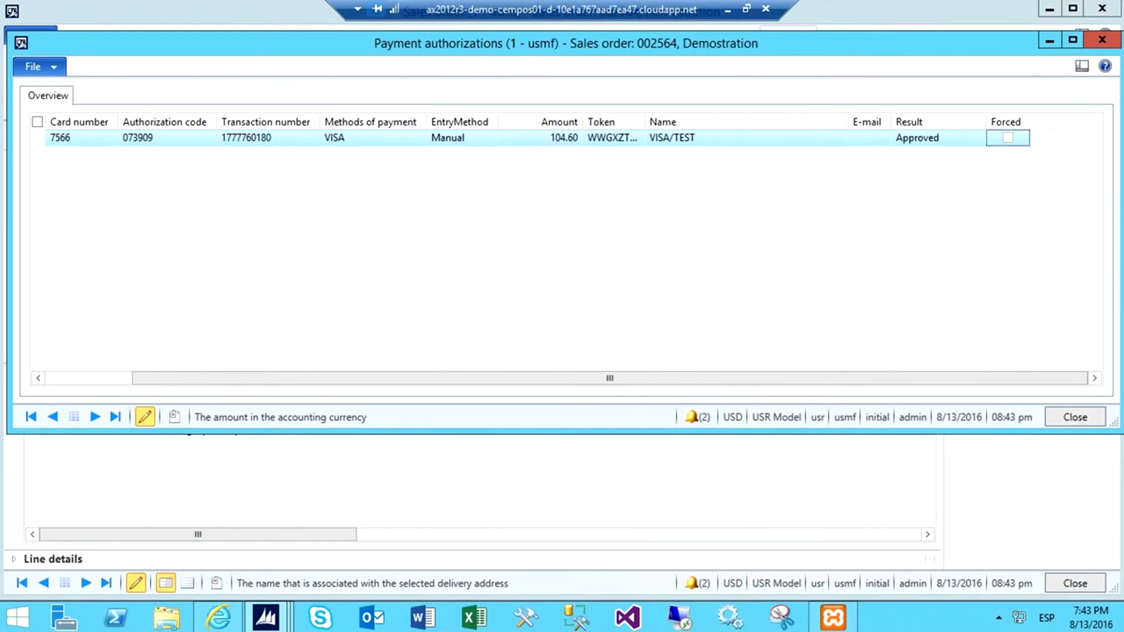
click(1102, 40)
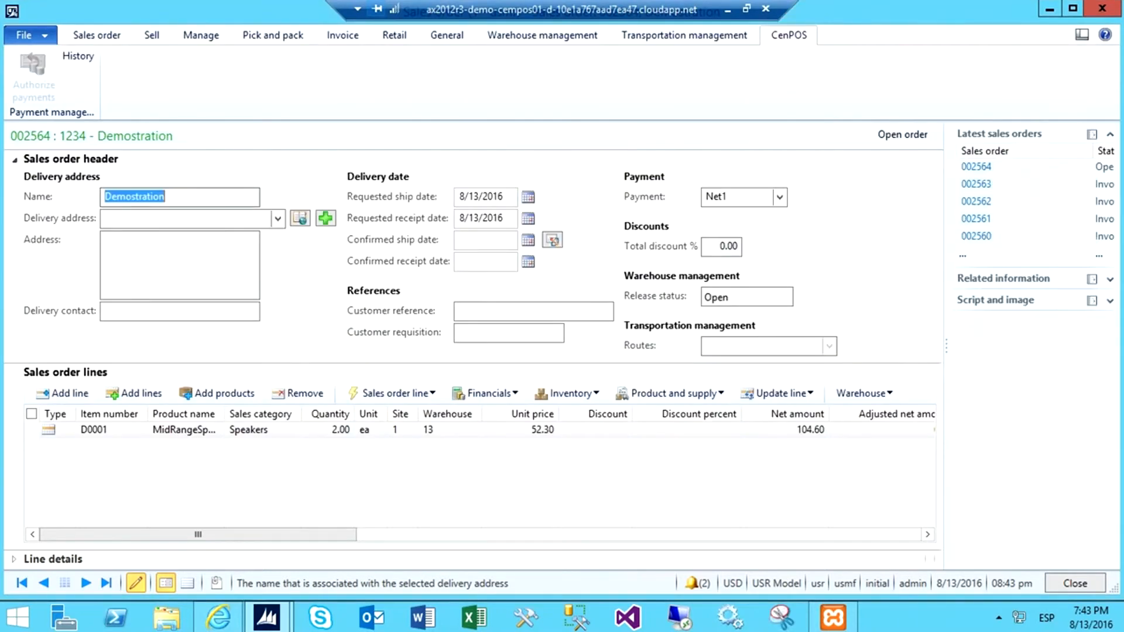
Step: Post the order's invoice with quantity set to Packing slip, including the posted packing slip and accepting no printout
click(342, 35)
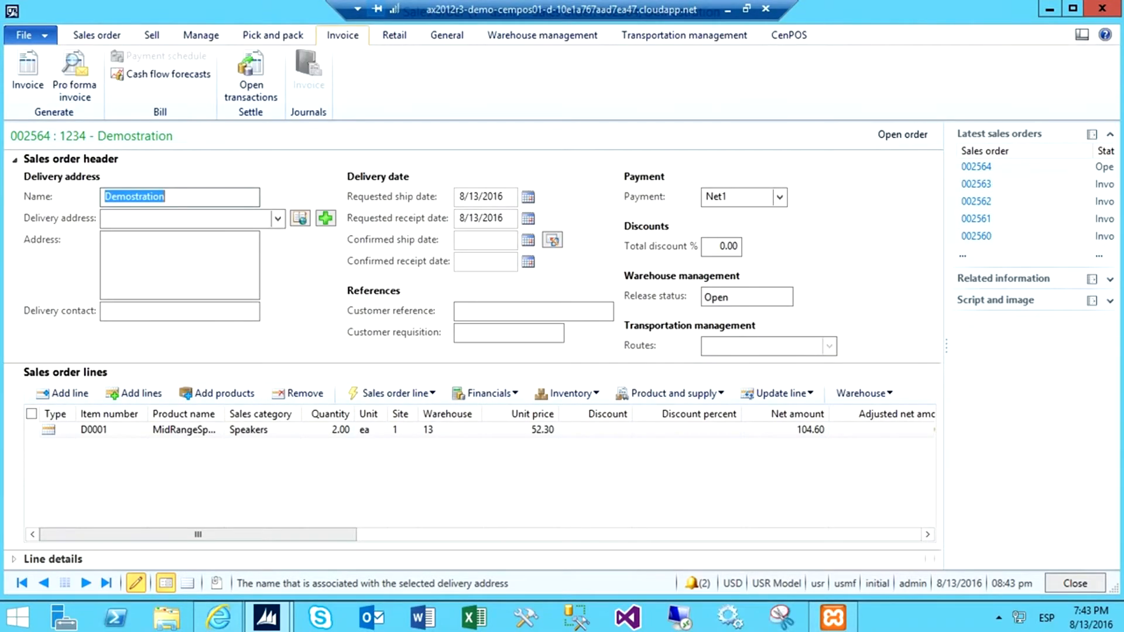
click(27, 76)
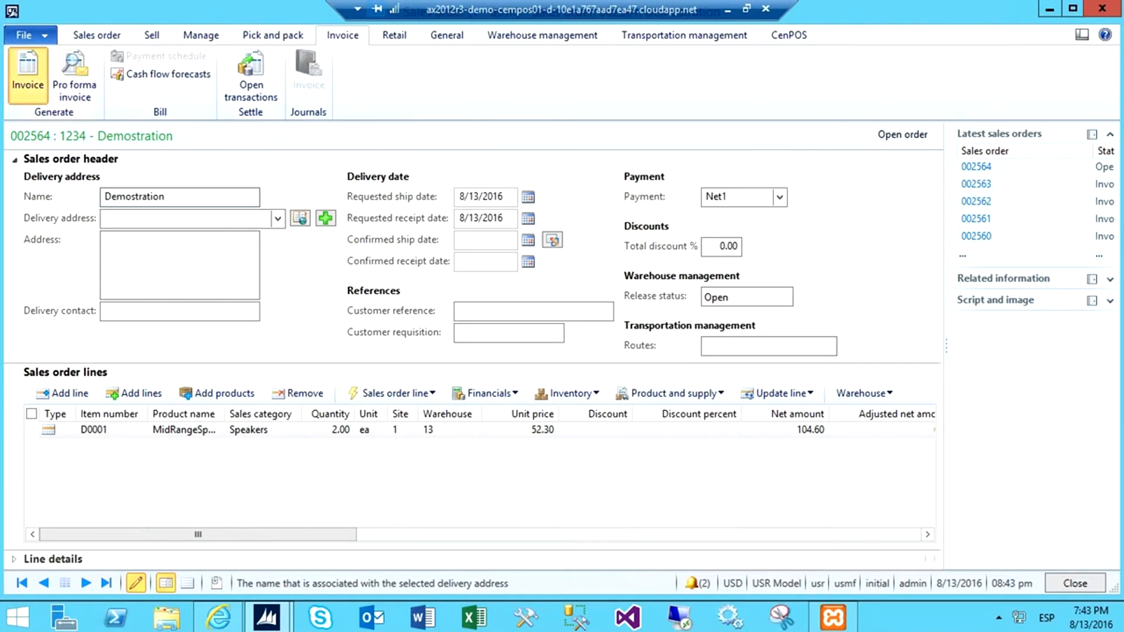
click(412, 122)
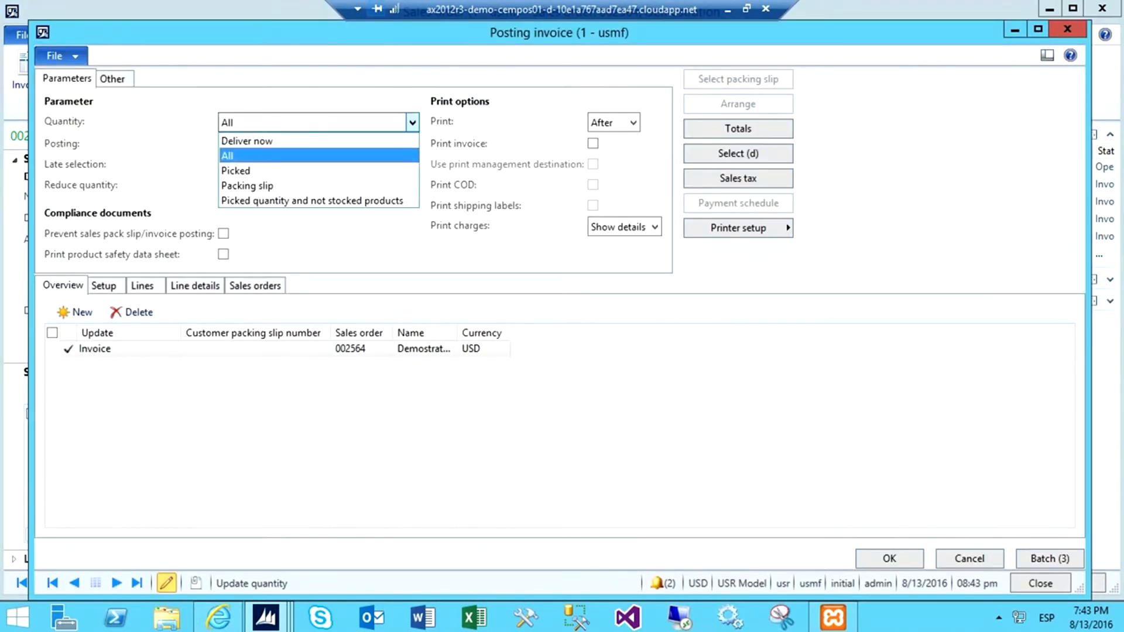
key(Return)
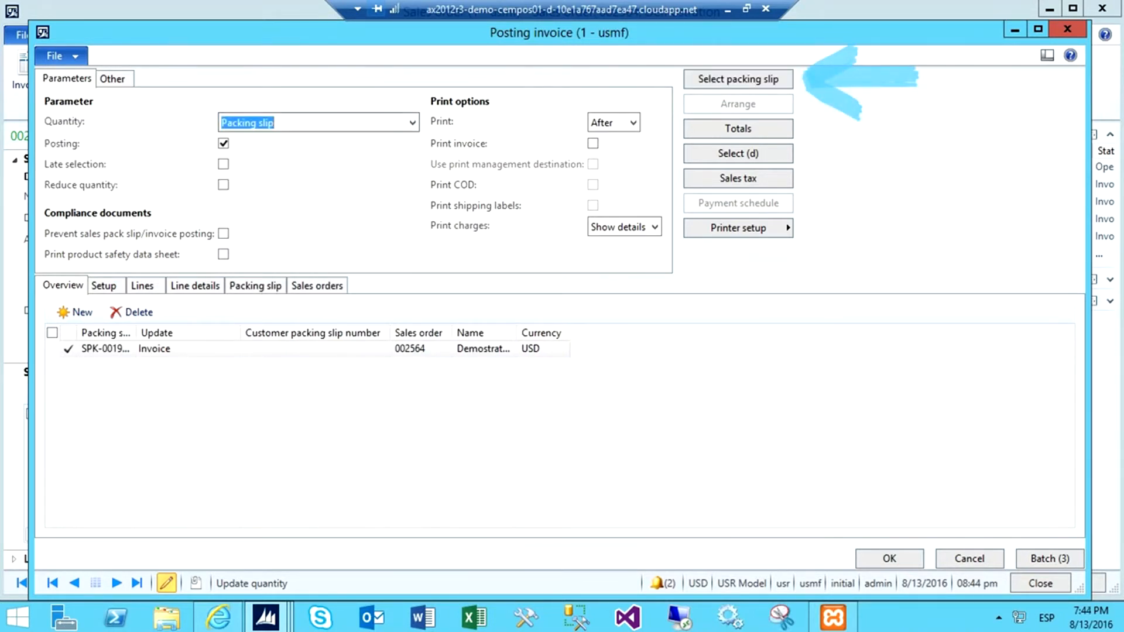
click(738, 79)
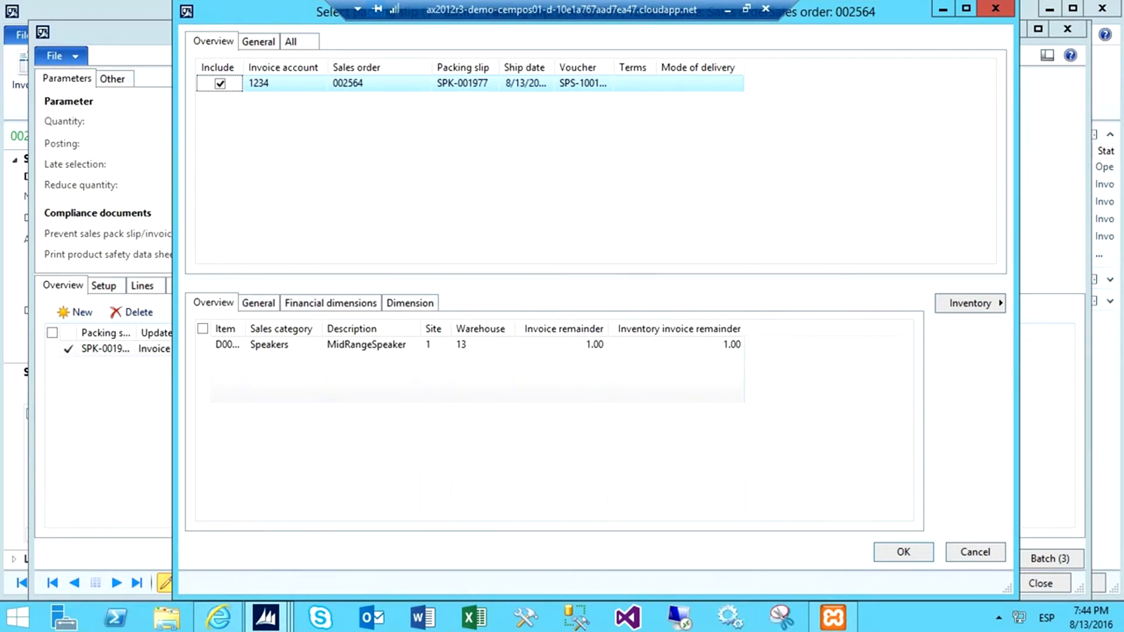
click(903, 552)
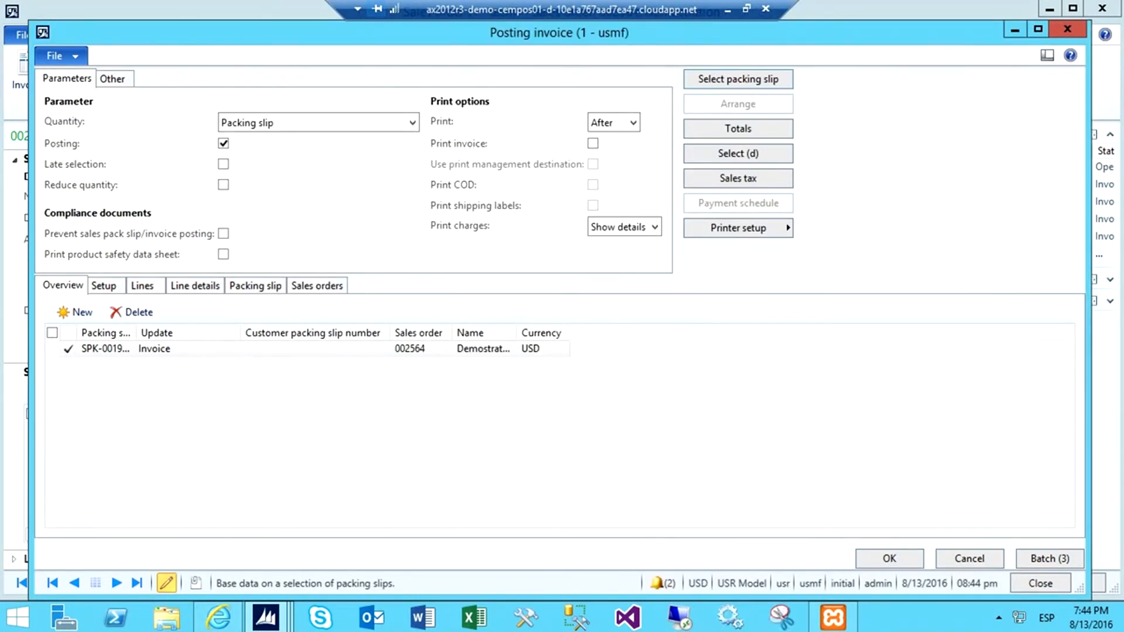
click(889, 558)
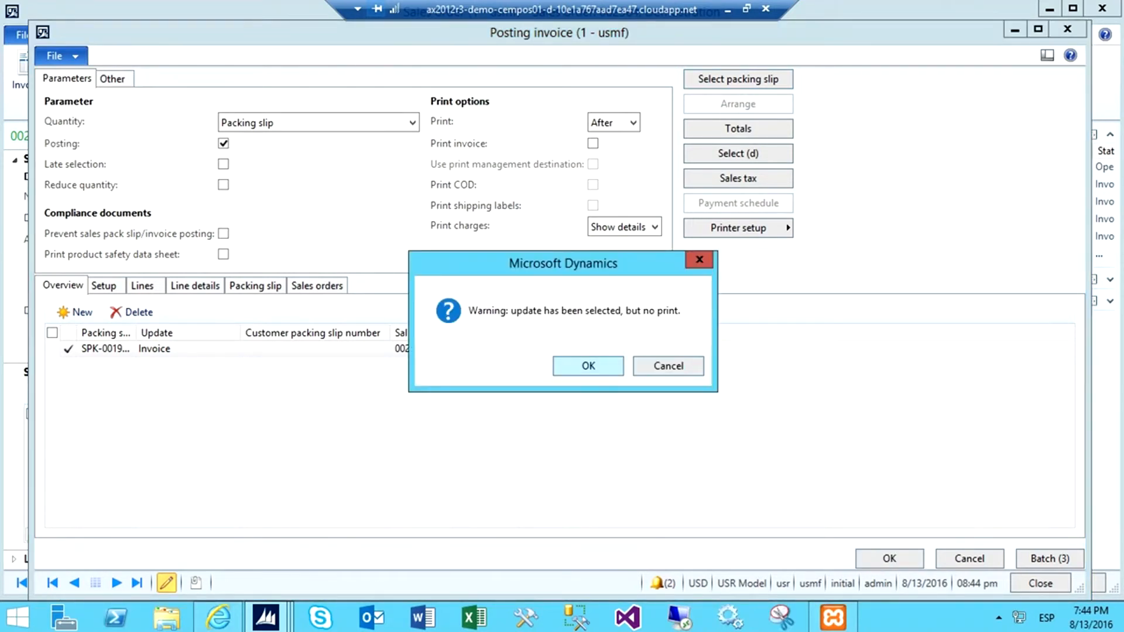
click(589, 366)
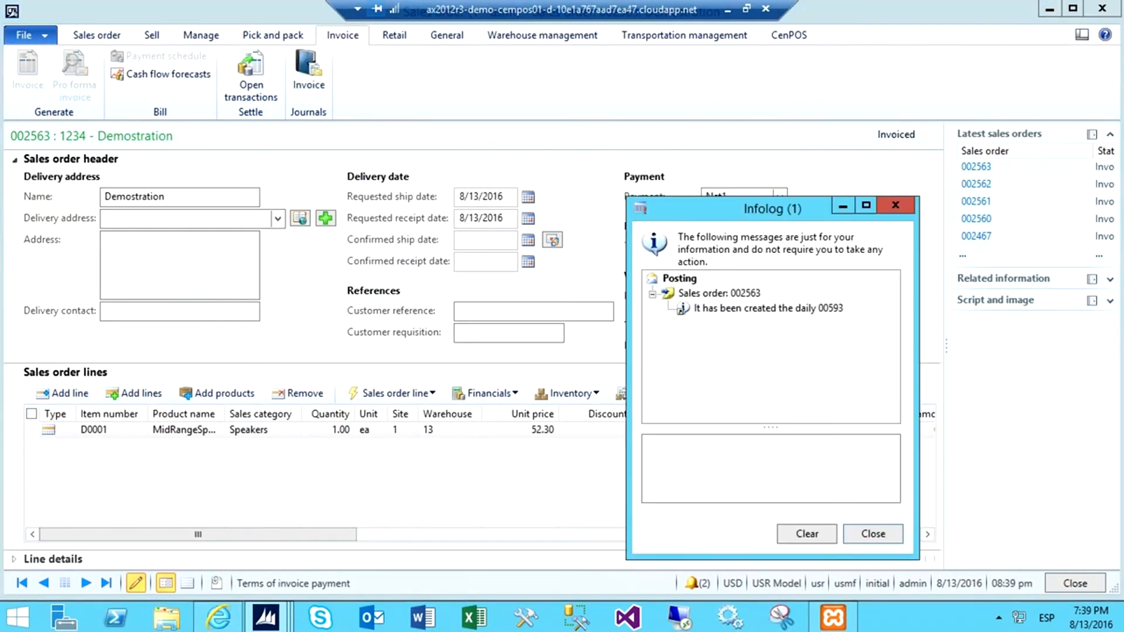
Step: Review the voucher lines of the CustPay journal created by the invoice posting and return to the sales order
click(768, 309)
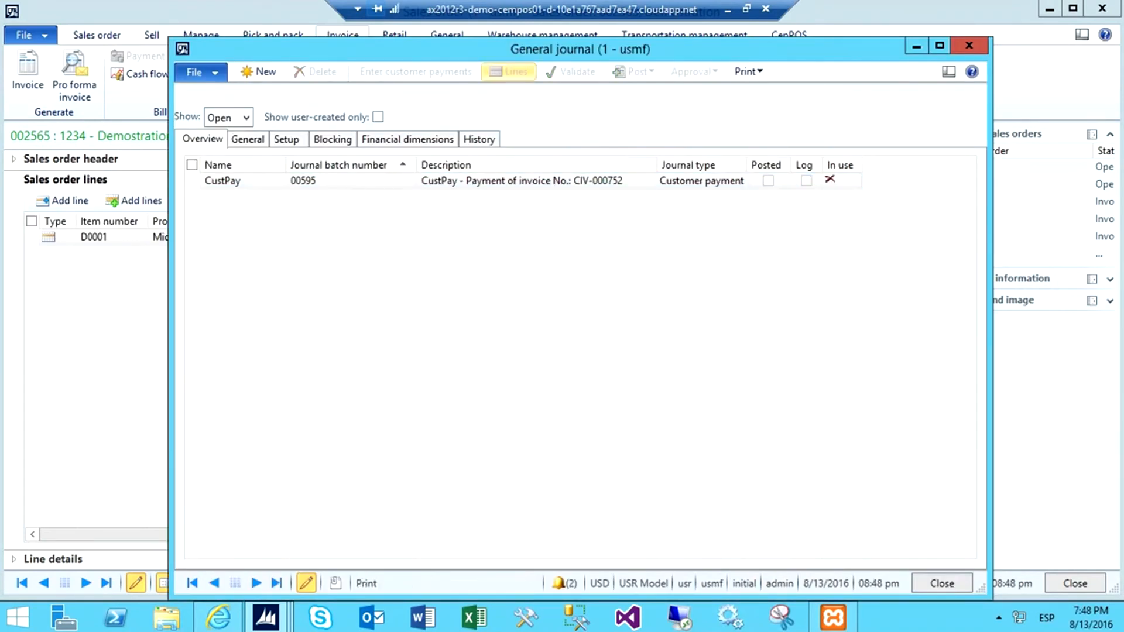
click(508, 72)
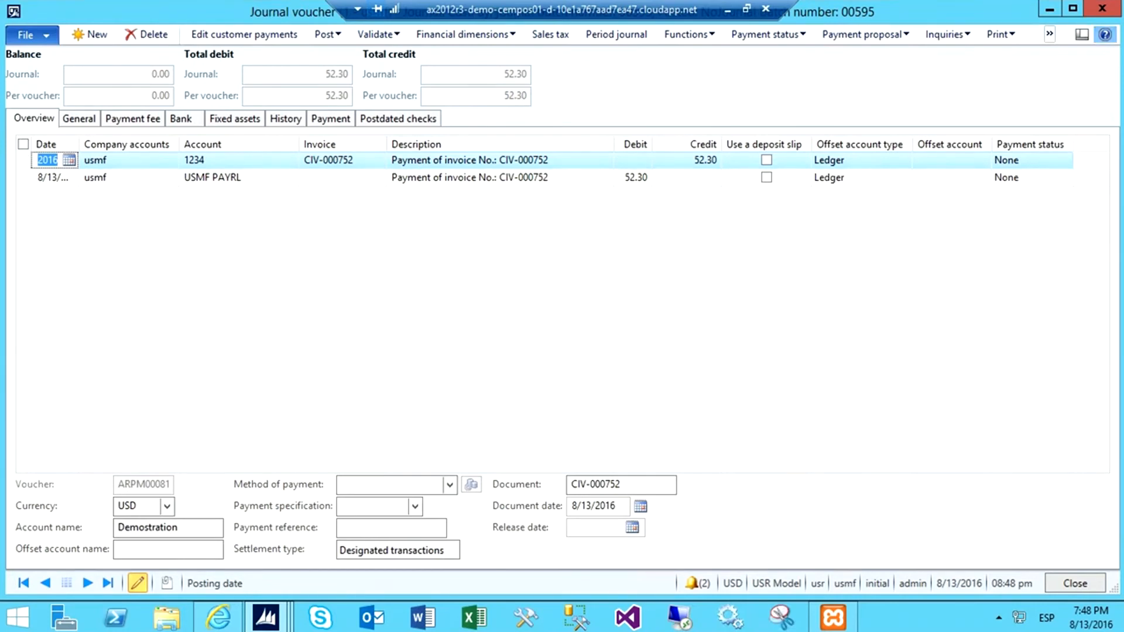
click(1102, 8)
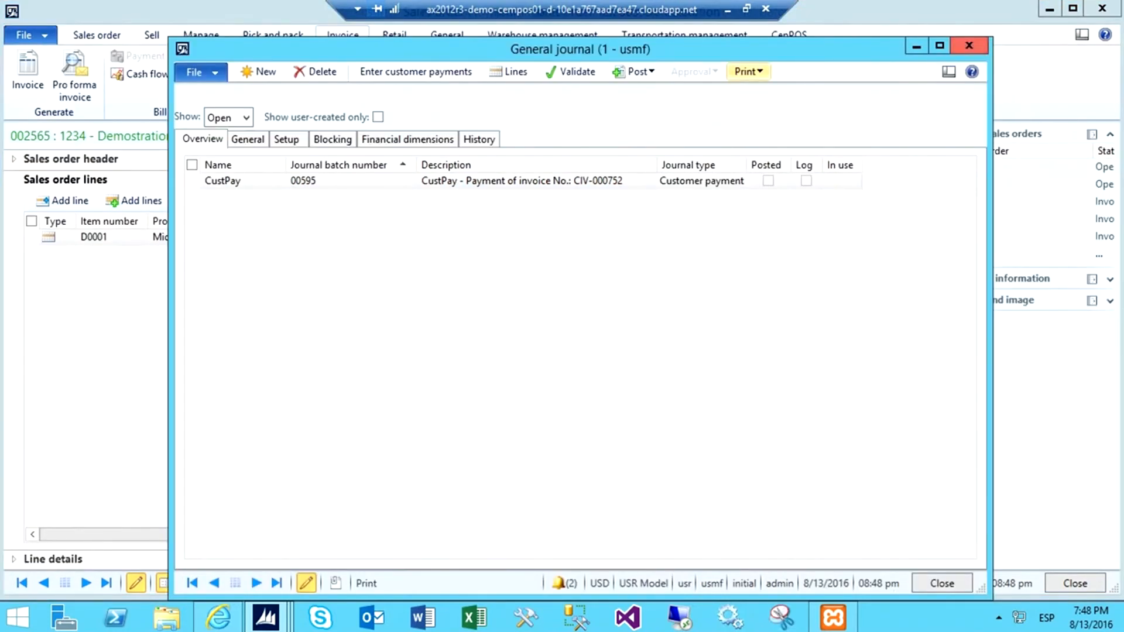
click(969, 45)
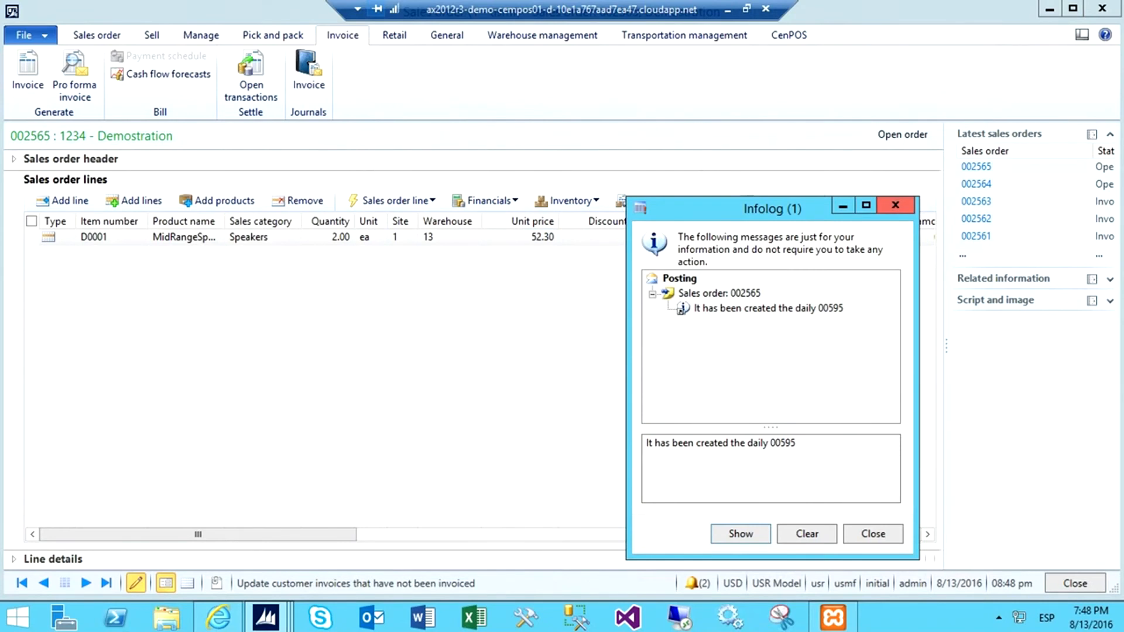
click(896, 205)
Step: Compare the result and forced flag of the Auth transactions in the partially invoiced order's CenPOS payment history
click(788, 35)
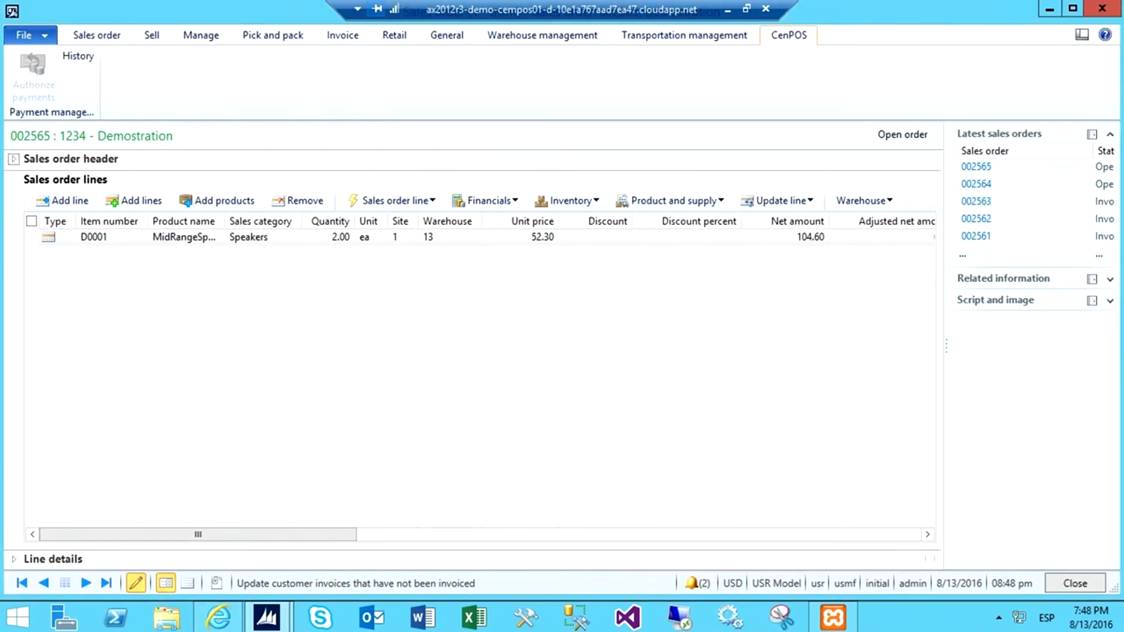
click(77, 56)
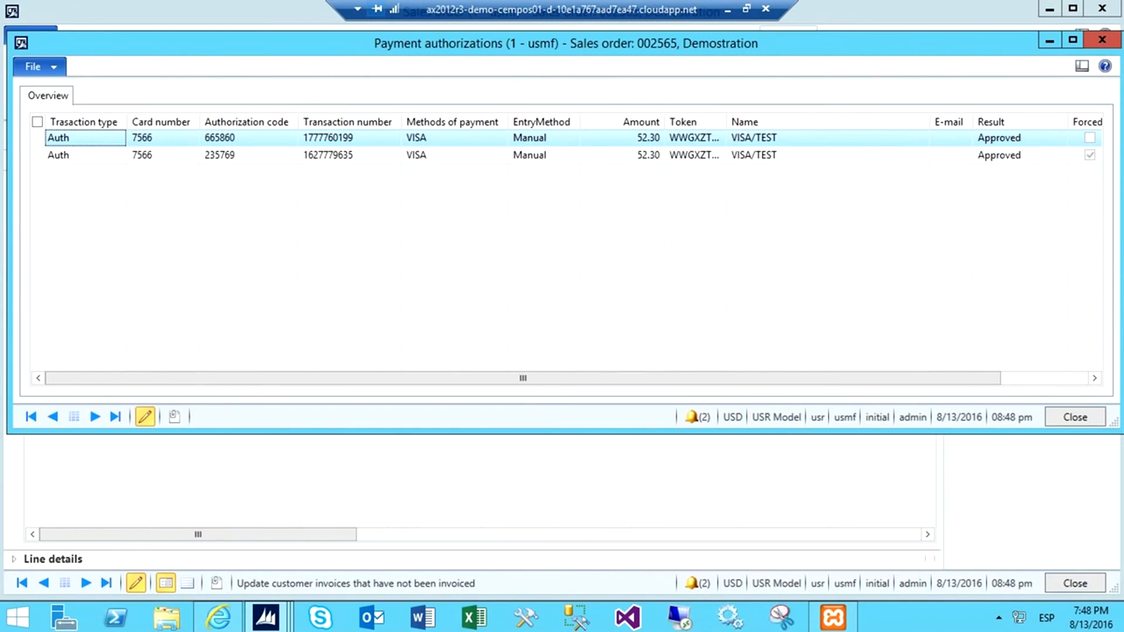
click(454, 156)
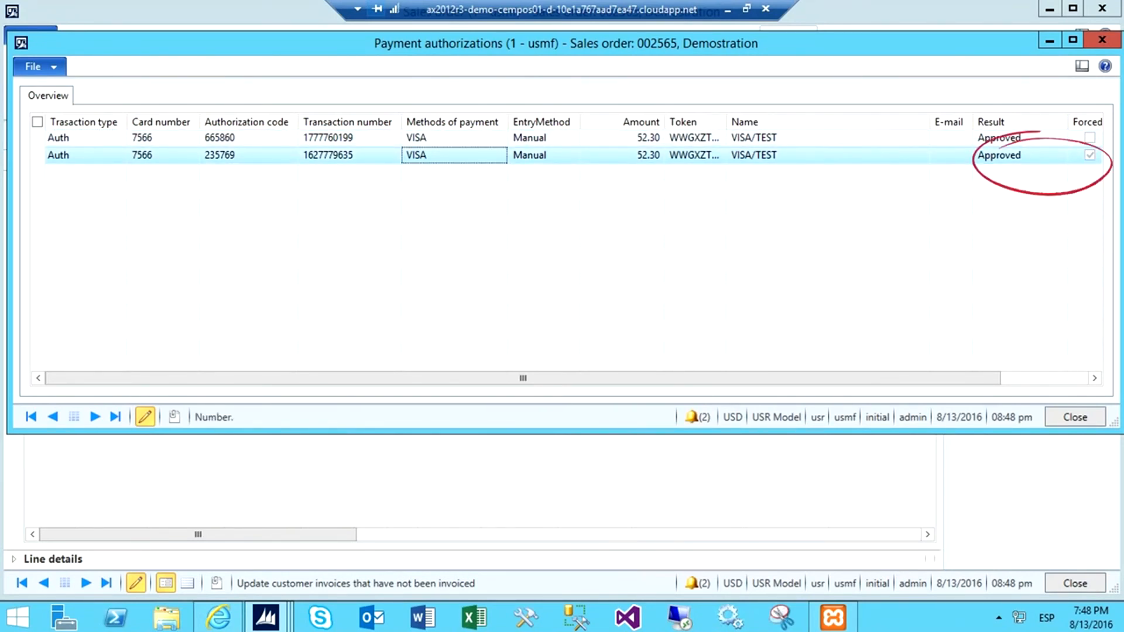
click(1019, 138)
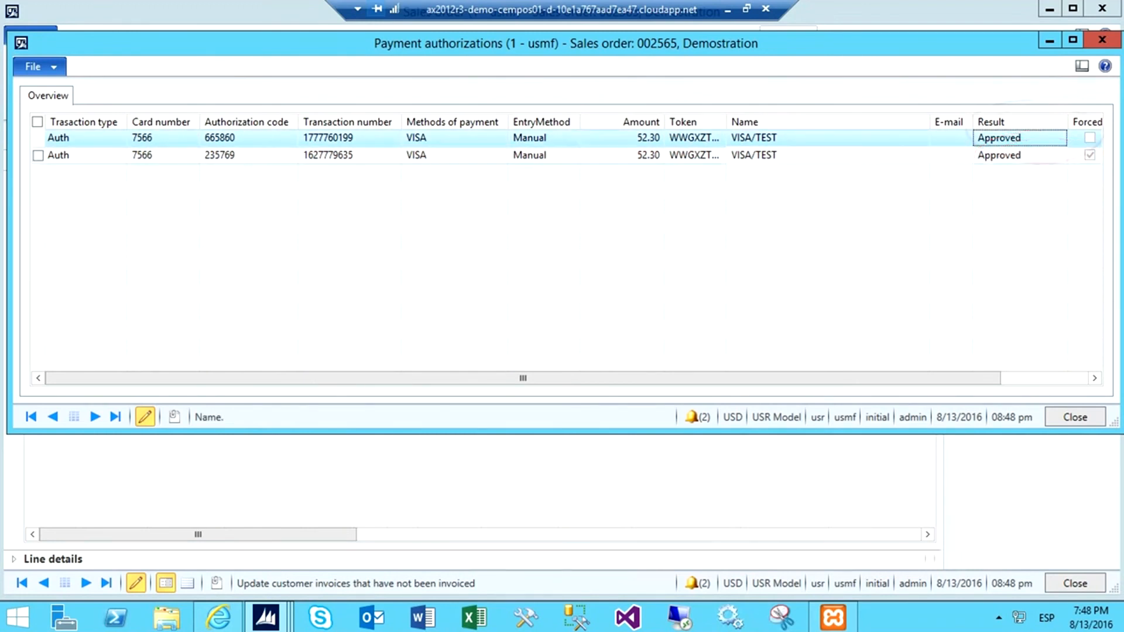